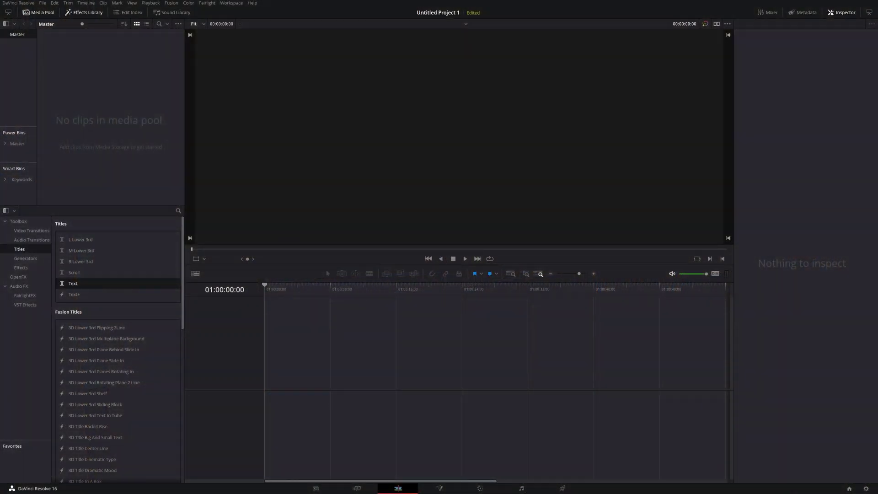
Import Video Clip.mp4 into the media pool and place it at the start of a new timeline
drag(52, 229, 112, 115)
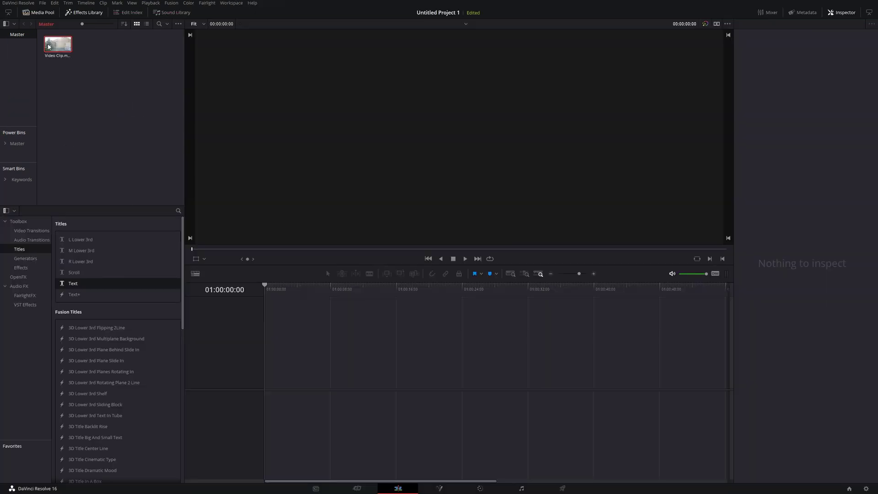
drag(49, 46, 265, 374)
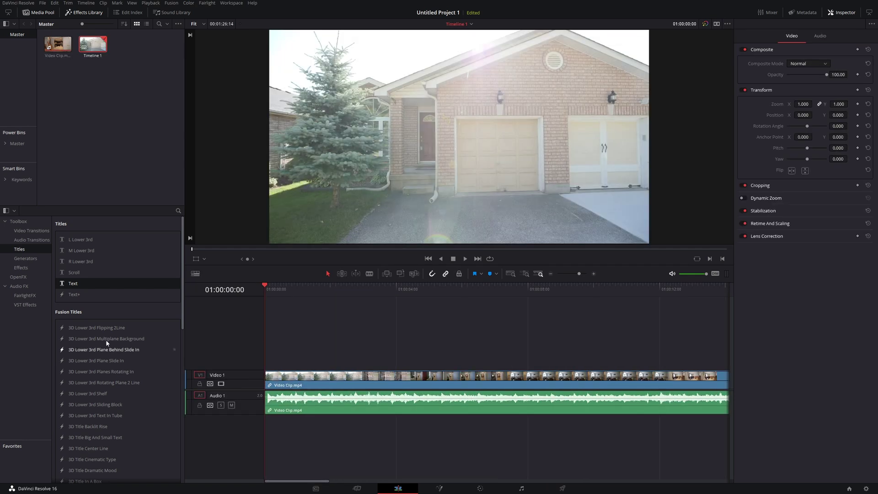
Cut the clip at 01:00:08:01, delete the part before the cut, and move the remainder to the timeline start
click(529, 287)
click(369, 274)
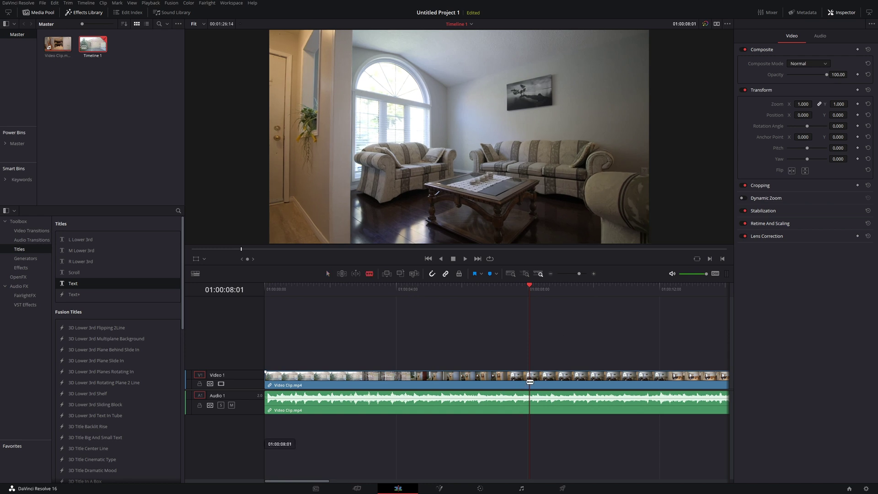
click(530, 382)
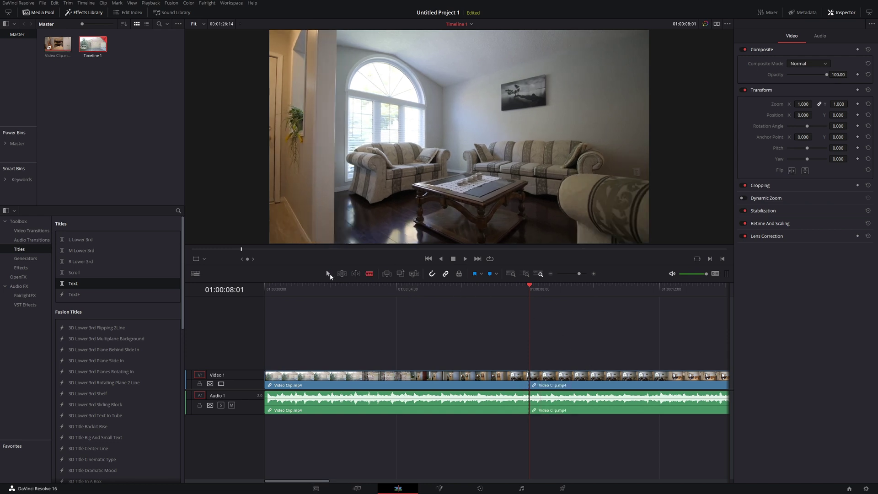
click(504, 380)
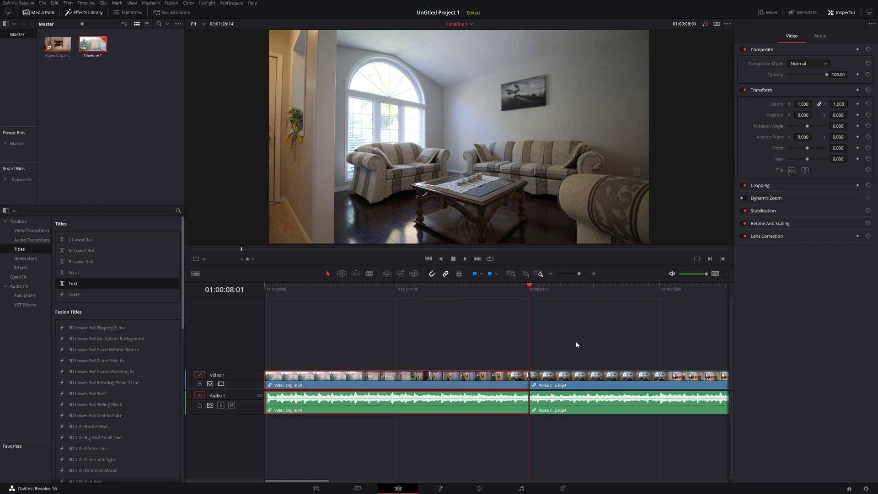
key(BackSpace)
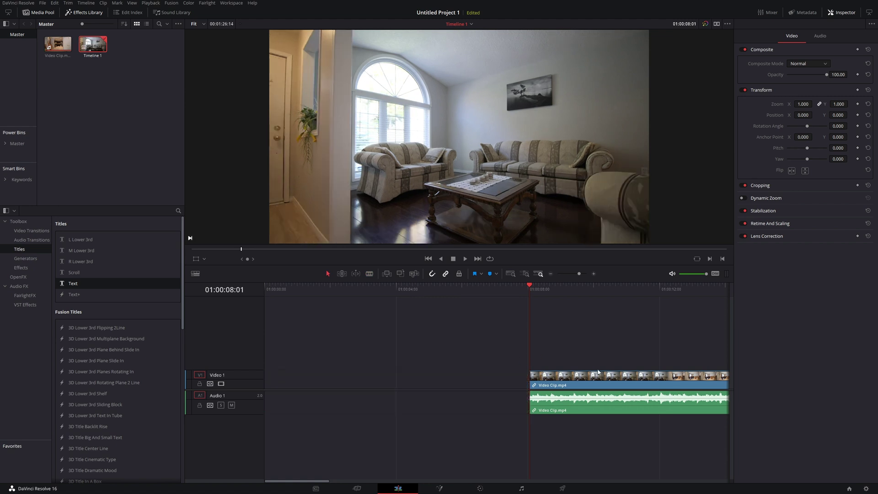
drag(699, 399, 437, 407)
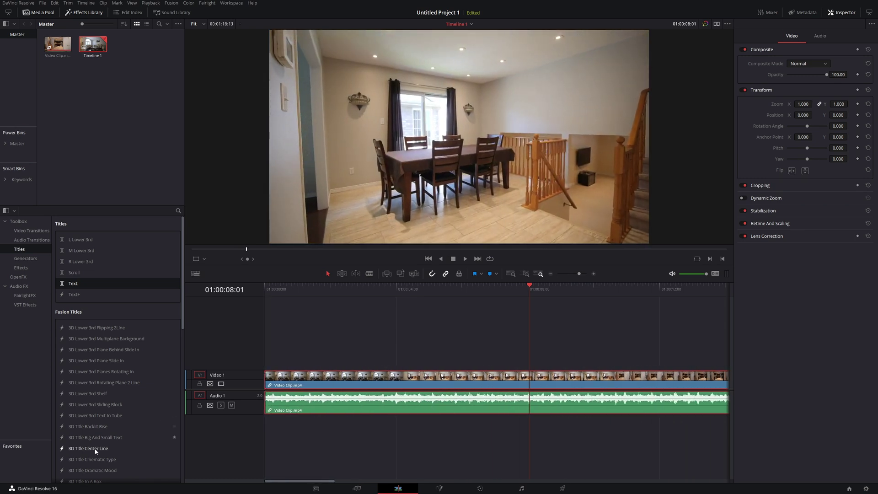
Mute the Audio 1 track
click(304, 441)
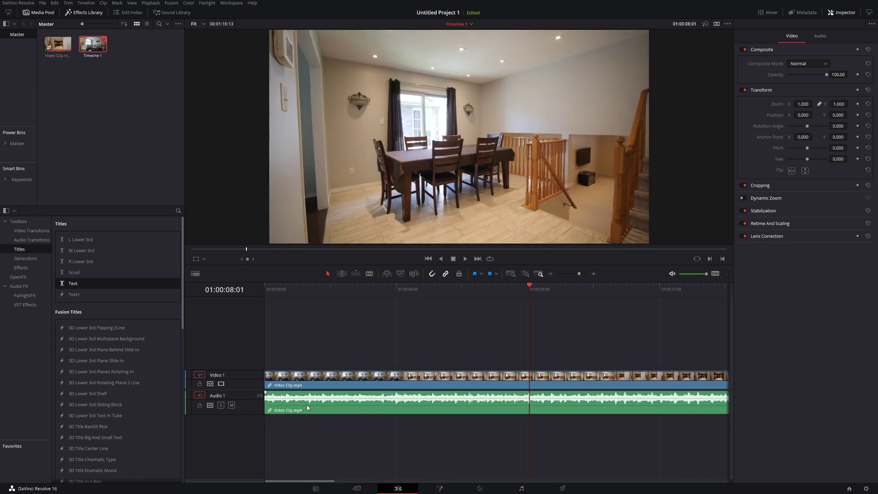
click(281, 407)
click(231, 406)
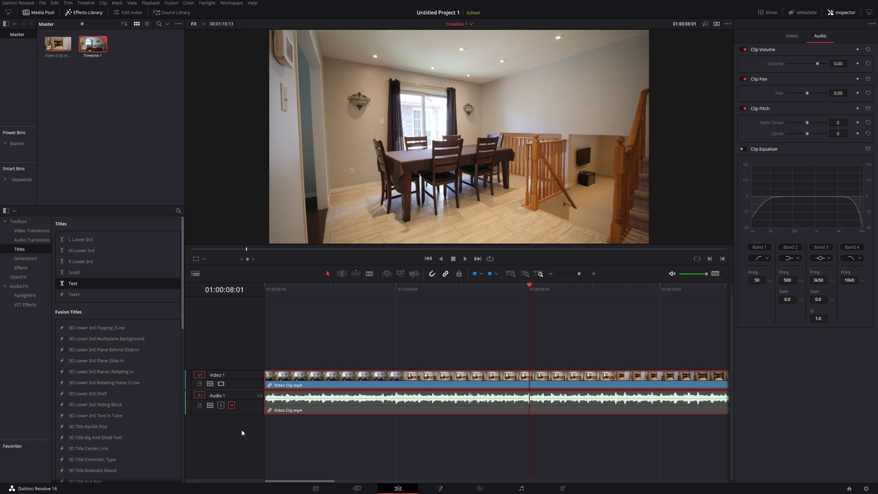
Place a Solid Color generator above the video clip at the timeline start and set its color to white (#ffffff)
click(265, 289)
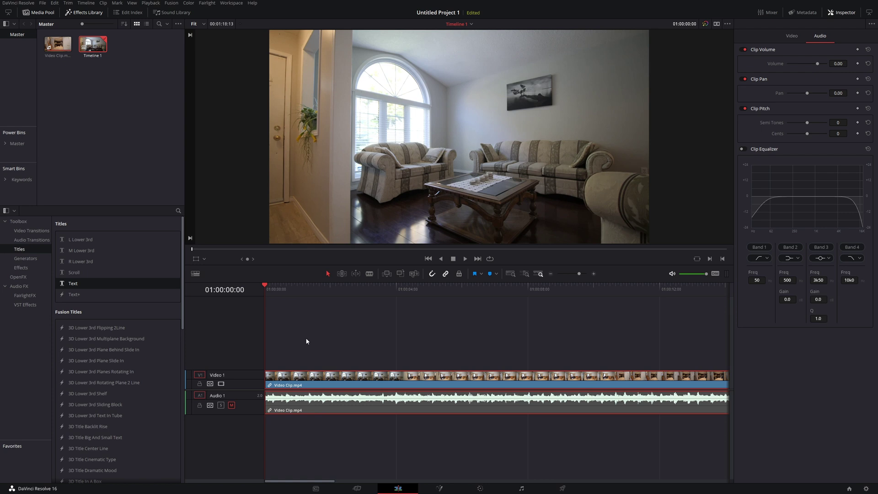
click(26, 259)
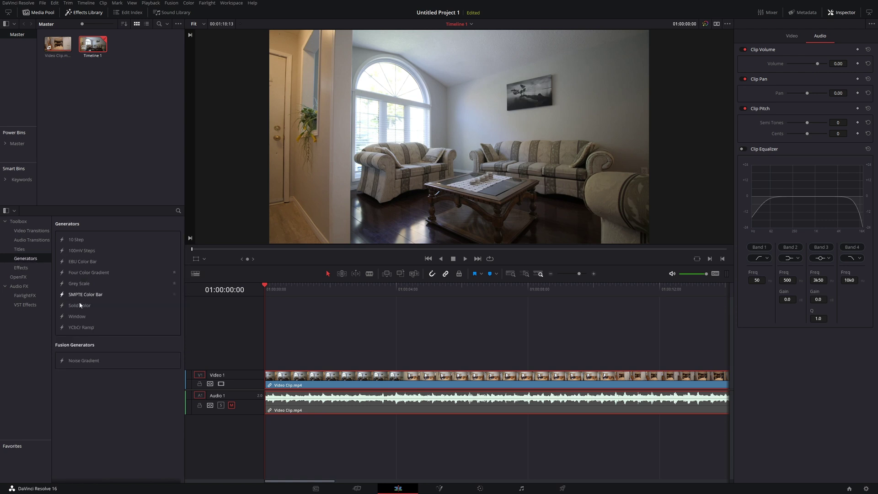
drag(85, 307, 269, 354)
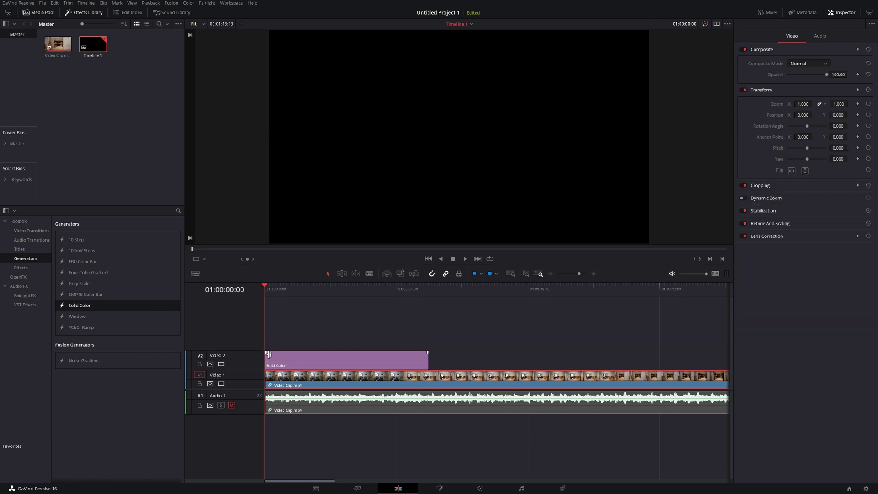
click(284, 363)
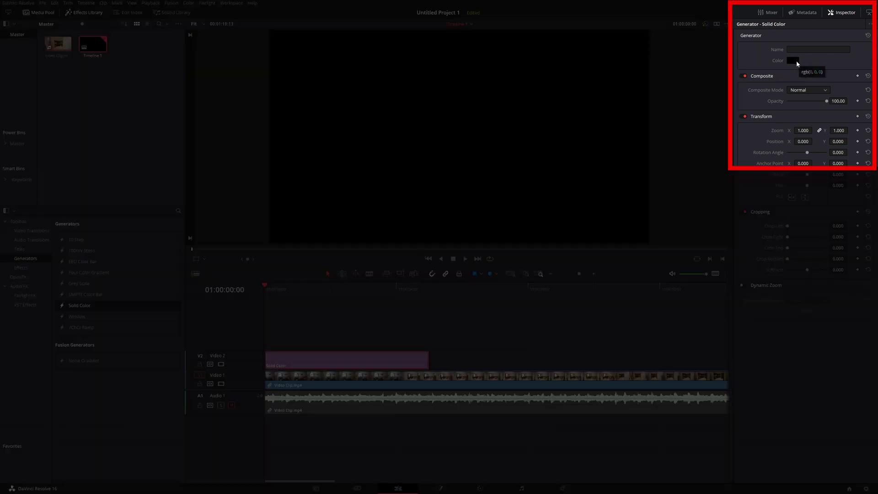
click(797, 61)
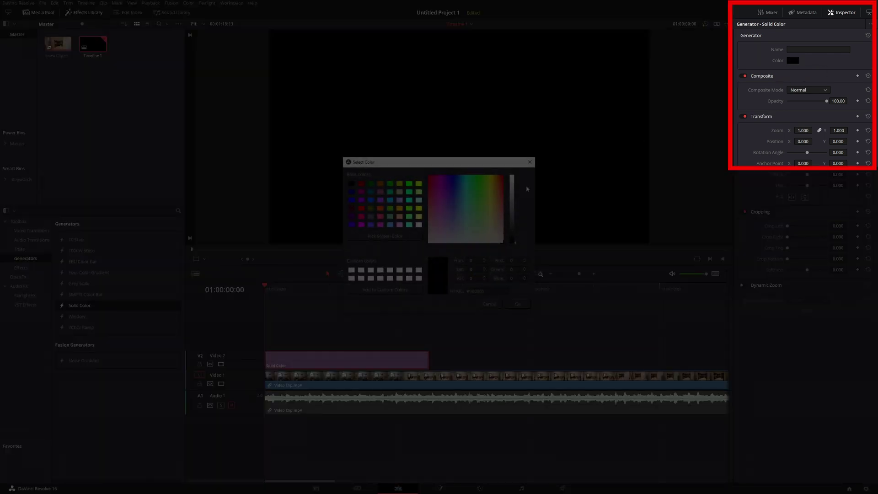
drag(511, 244, 513, 167)
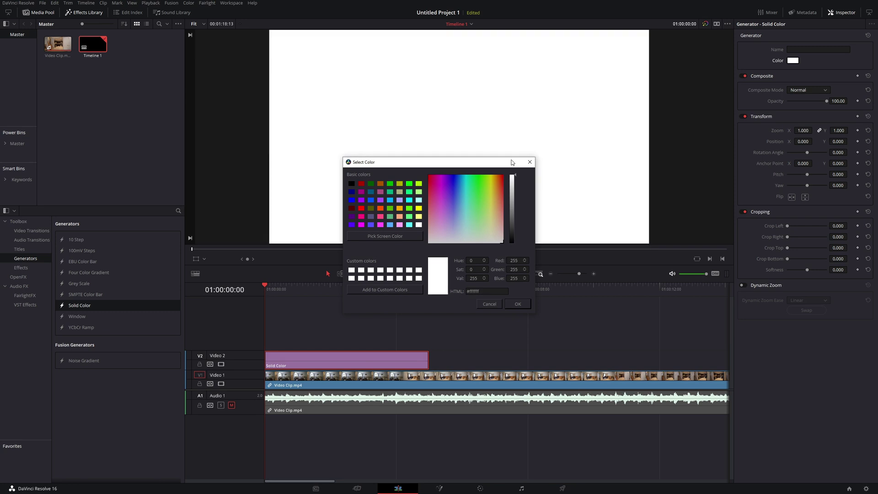
click(518, 304)
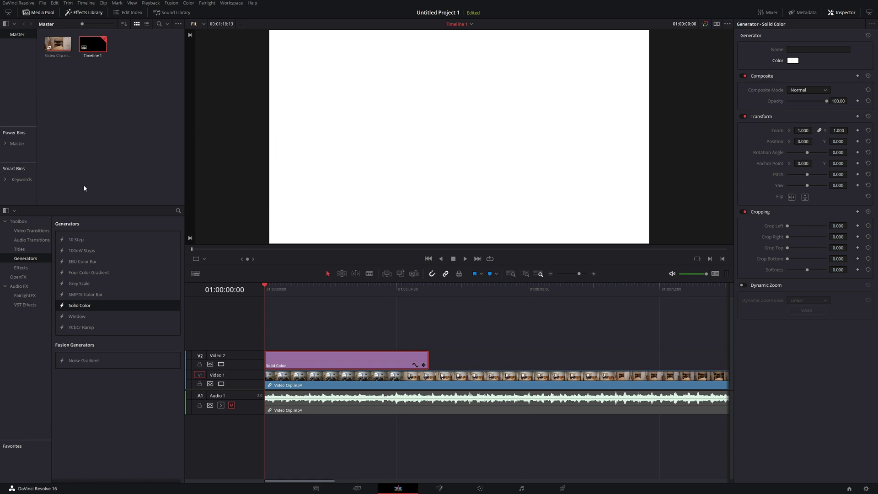
Add a basic Text title above the solid color at the timeline start and set its text color to black (#000000)
click(19, 250)
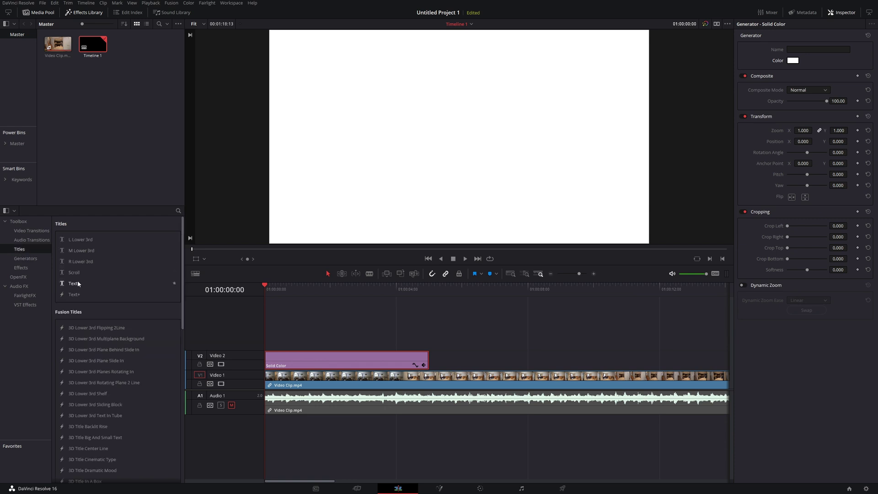
drag(78, 281, 268, 339)
click(306, 343)
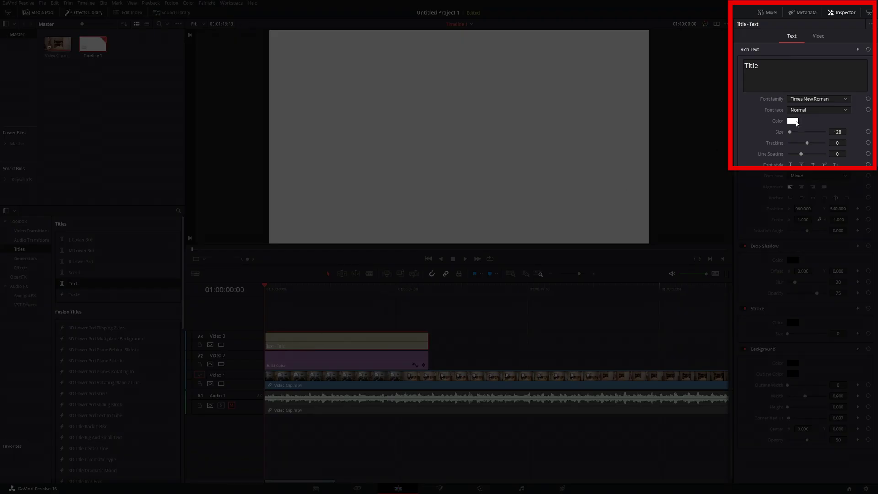
click(796, 121)
drag(514, 179, 510, 257)
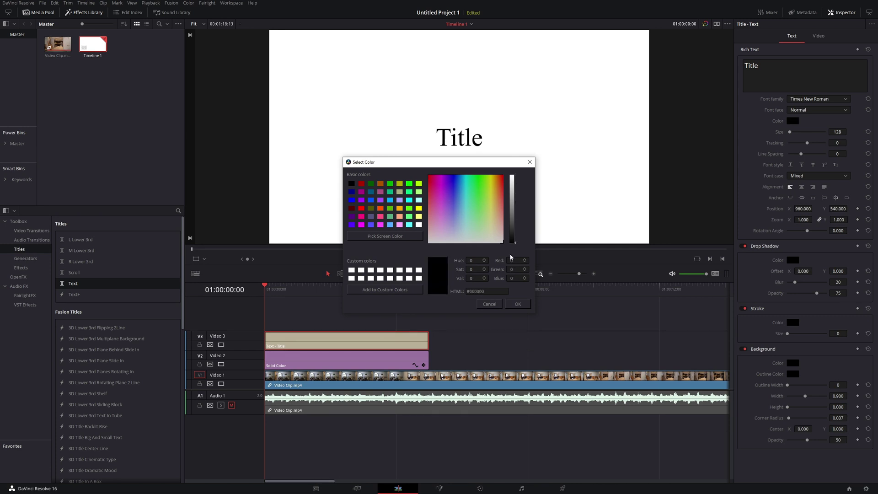
click(518, 305)
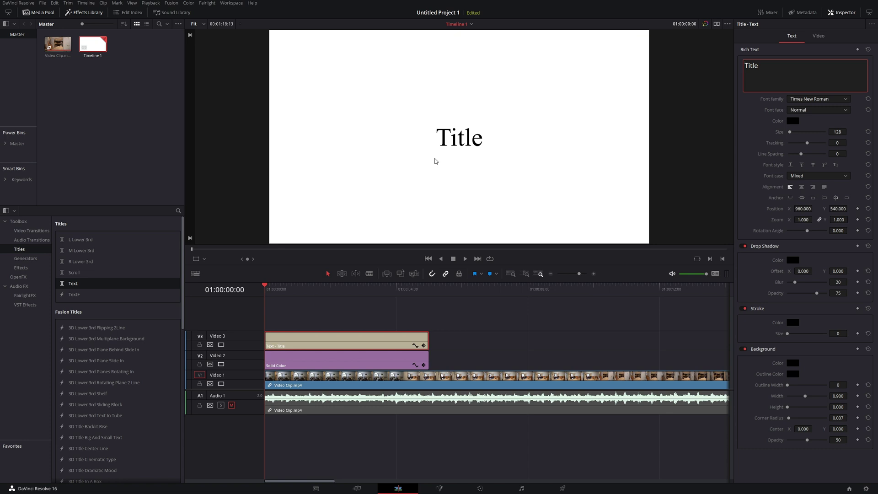
Set the title's font family to Bahnschrift
click(834, 97)
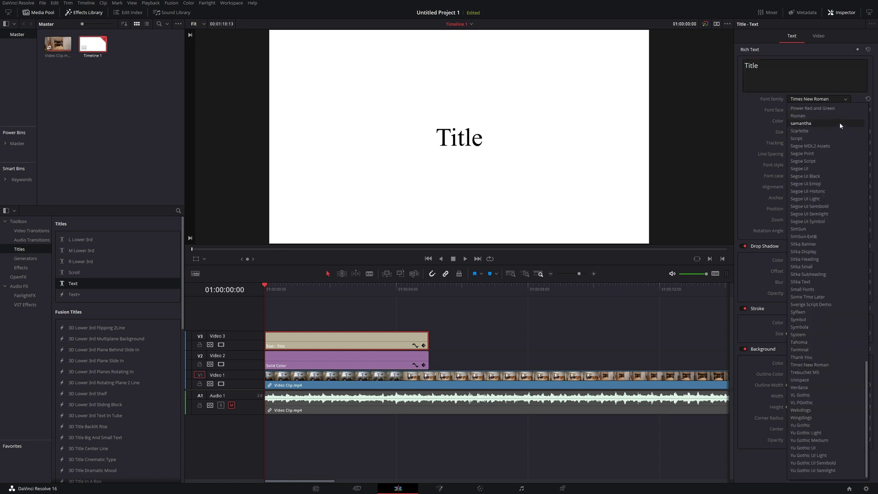
scroll(840, 123, up, 10)
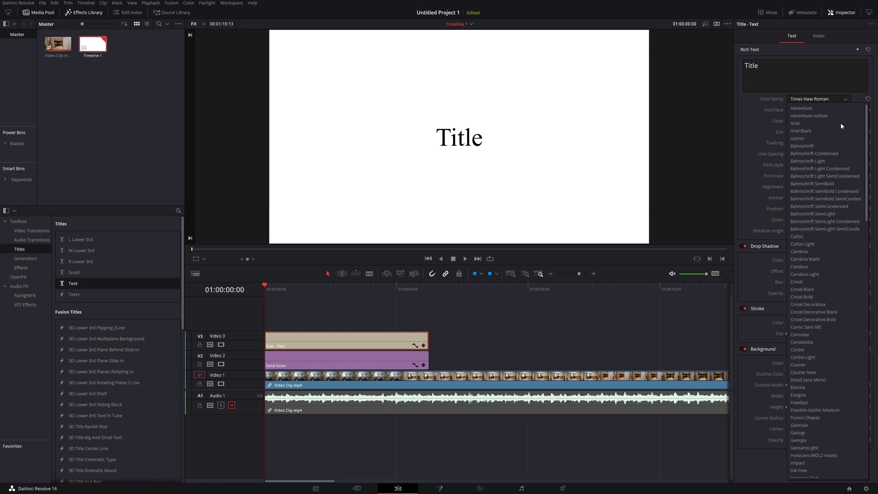
scroll(840, 122, down, 2)
scroll(823, 122, up, 2)
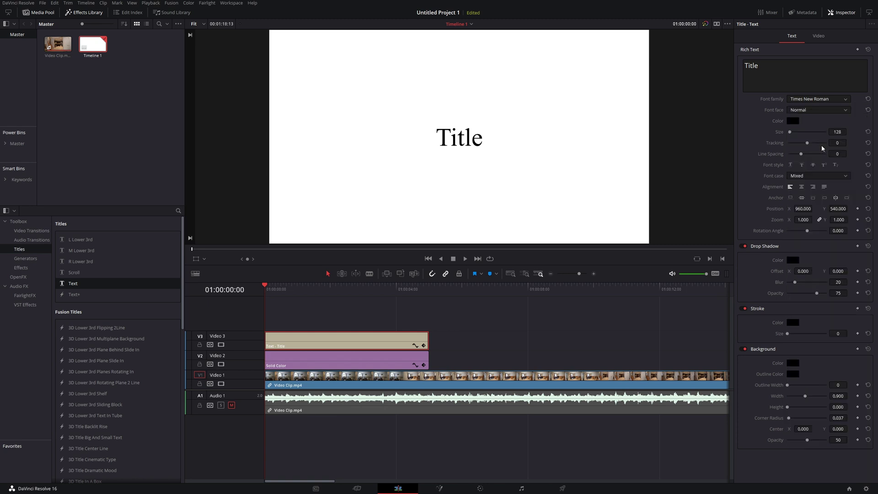
click(821, 146)
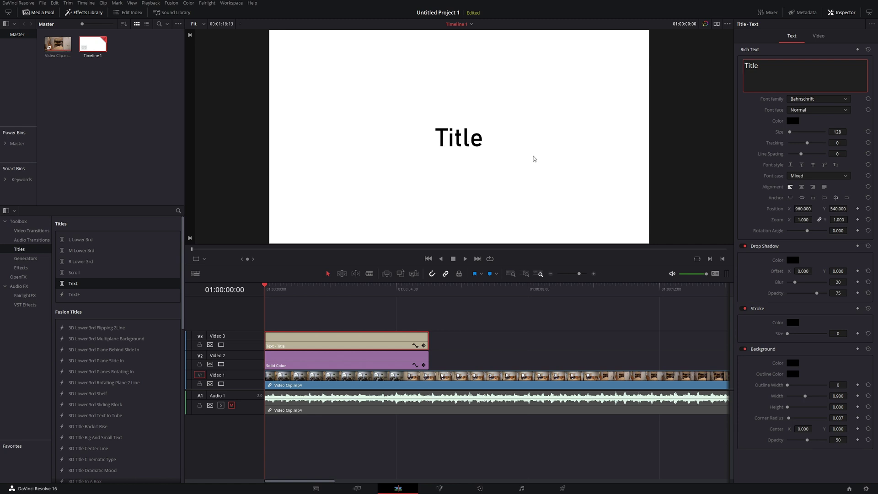
Replace the title's text with "YOUR TITLE HERE"
double_click(751, 66)
text(YOUR TIT)
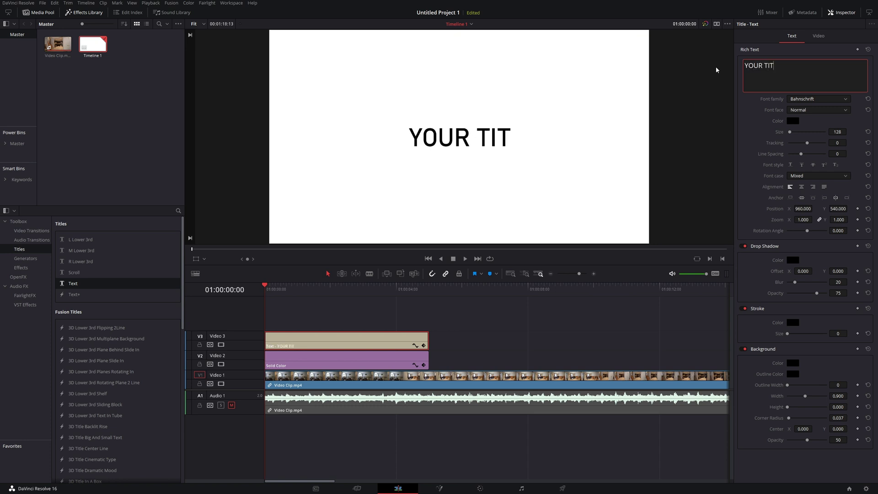
text(LE HERE)
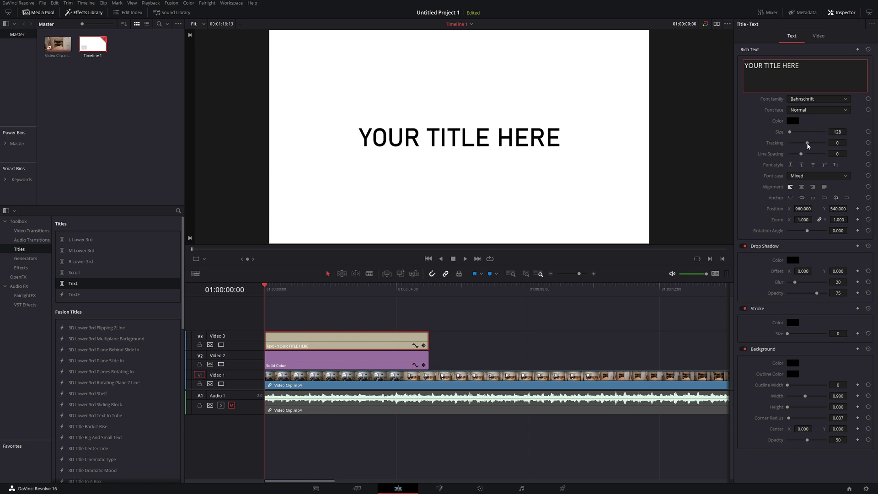
Set the title's letter tracking to 36 and its font size to 140
drag(806, 144, 813, 143)
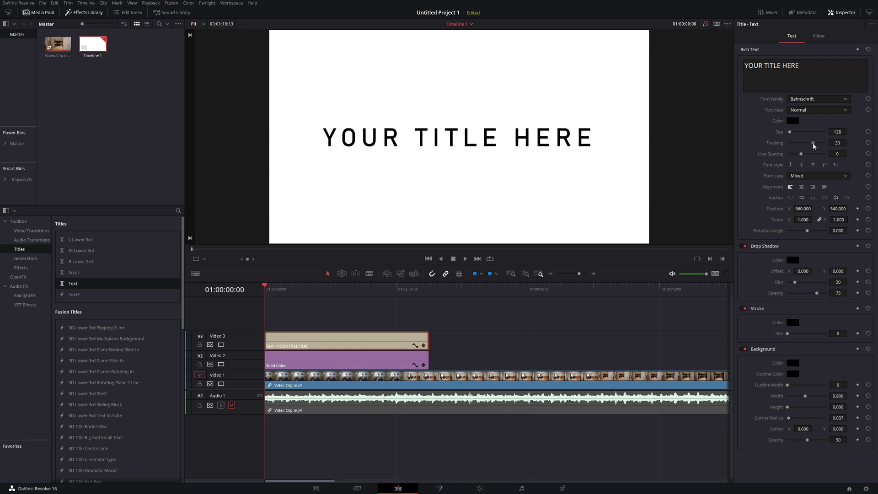
drag(813, 143, 814, 143)
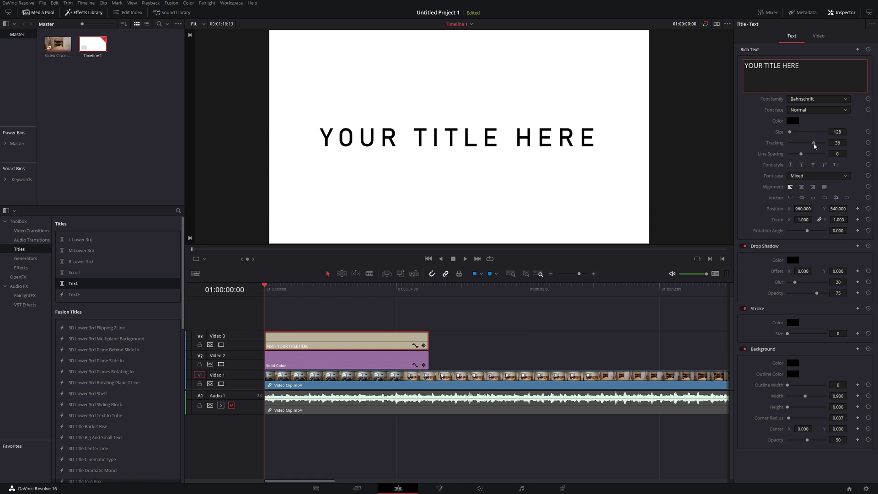
click(837, 132)
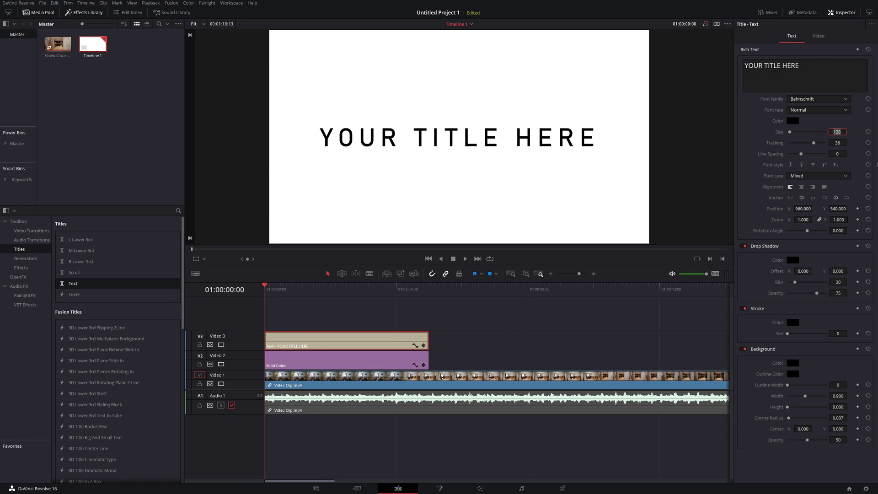
text(140)
key(Return)
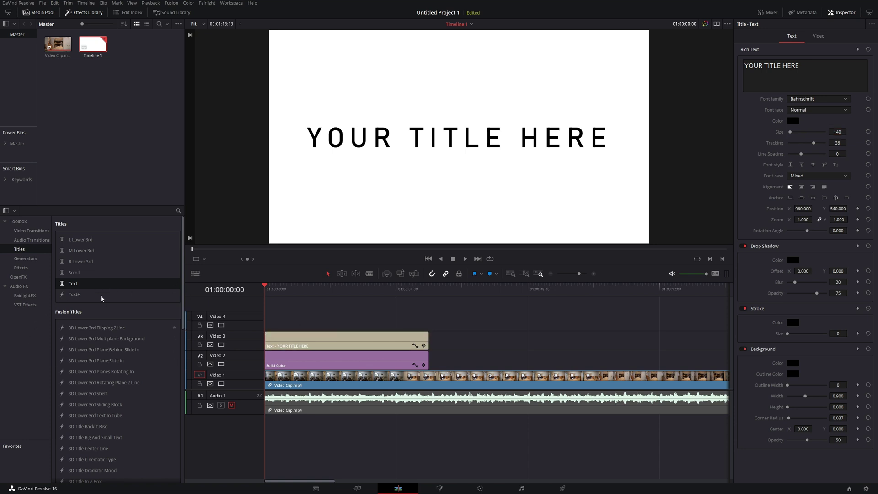
Add a second Text title on Video 4 at the timeline start and color it dark grey (#3d3d3d)
drag(61, 281, 265, 319)
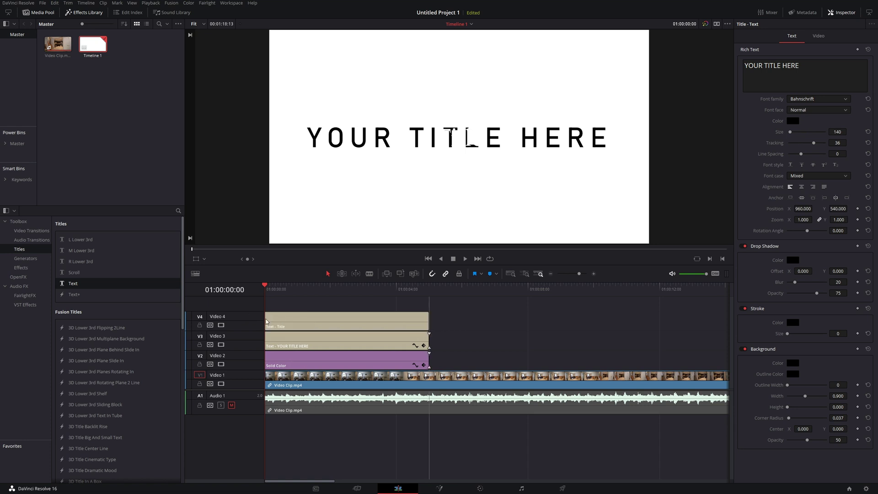
click(339, 322)
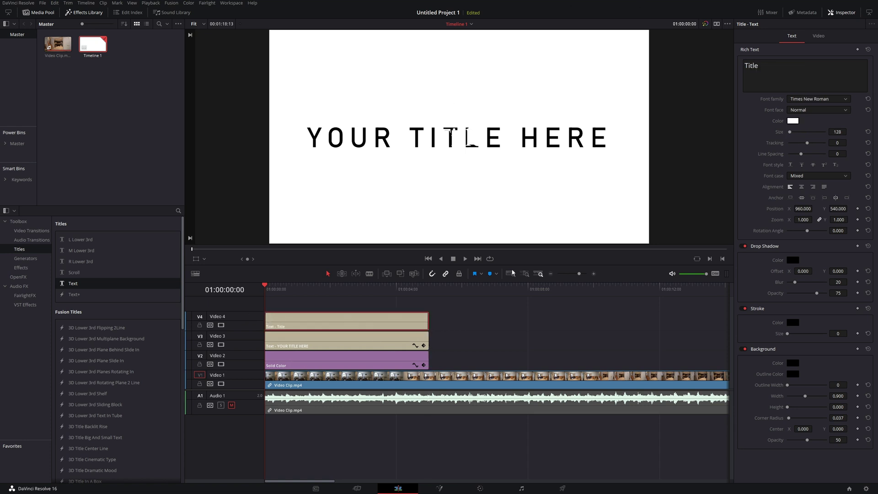
click(793, 122)
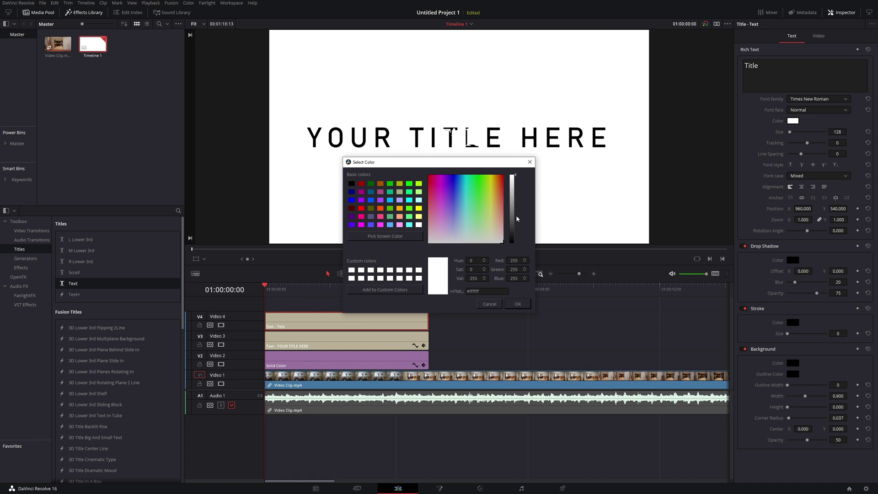
drag(516, 201, 511, 226)
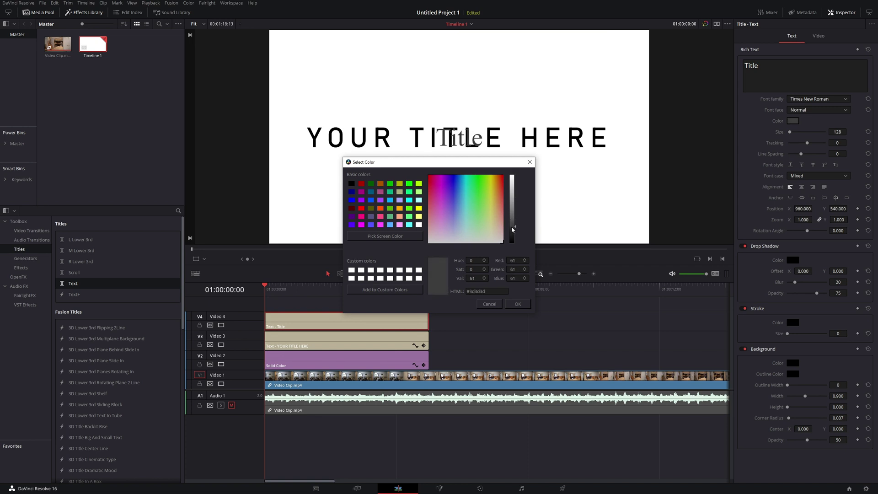
click(517, 304)
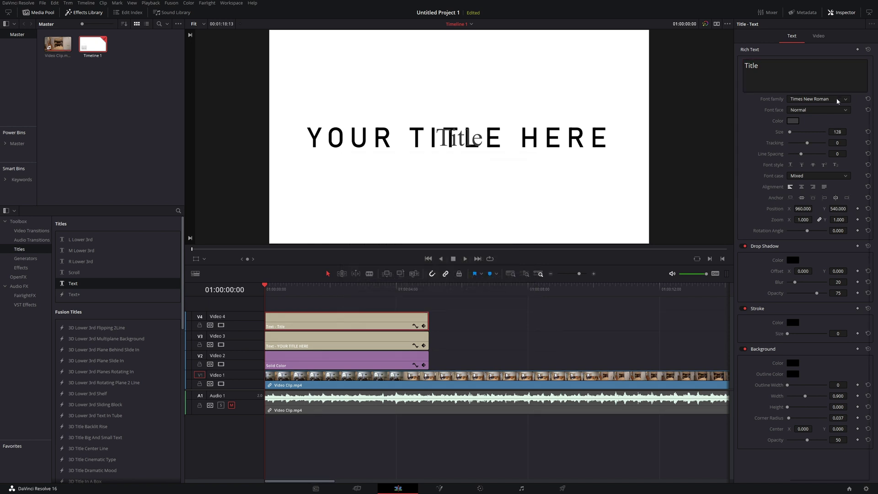
Set the second title's font family to Bahnschrift and its font size to 100
click(818, 98)
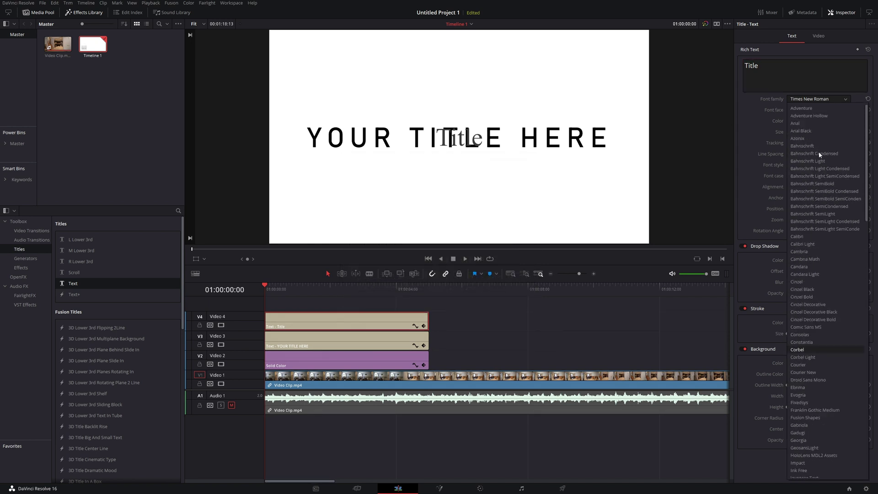
click(817, 146)
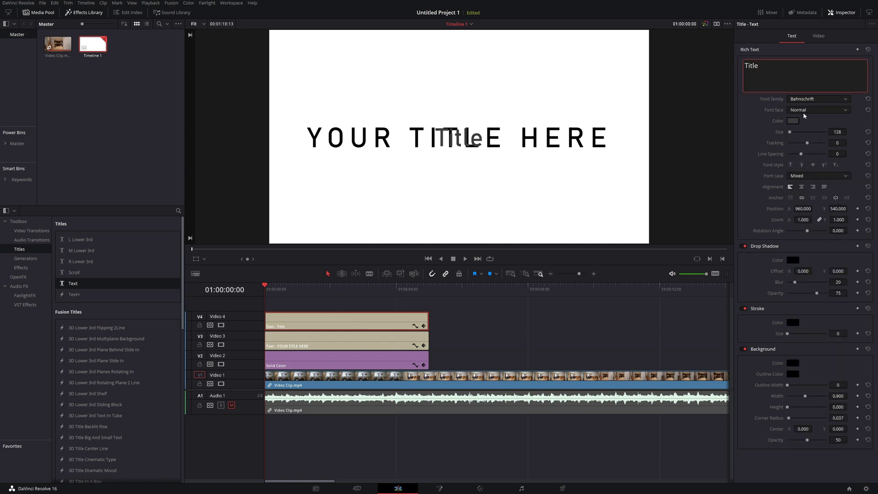
click(830, 131)
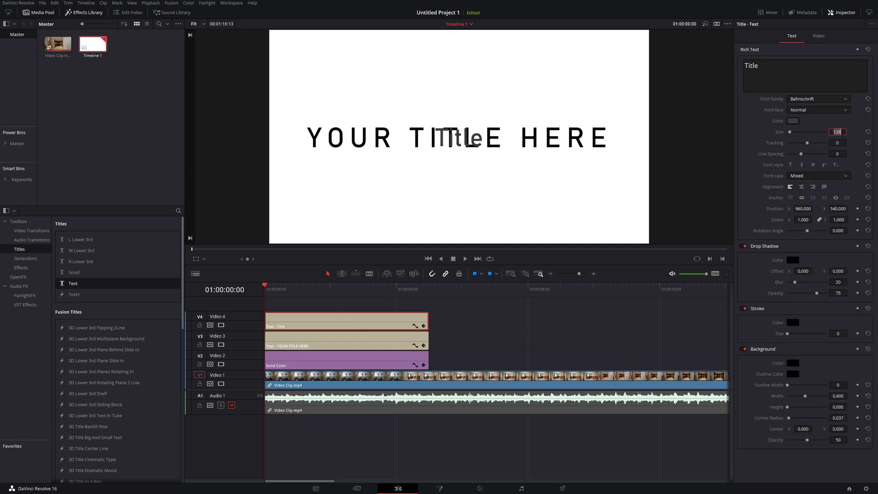
key(BackSpace)
key(BackSpace)
key(BackSpace)
text(100)
key(Return)
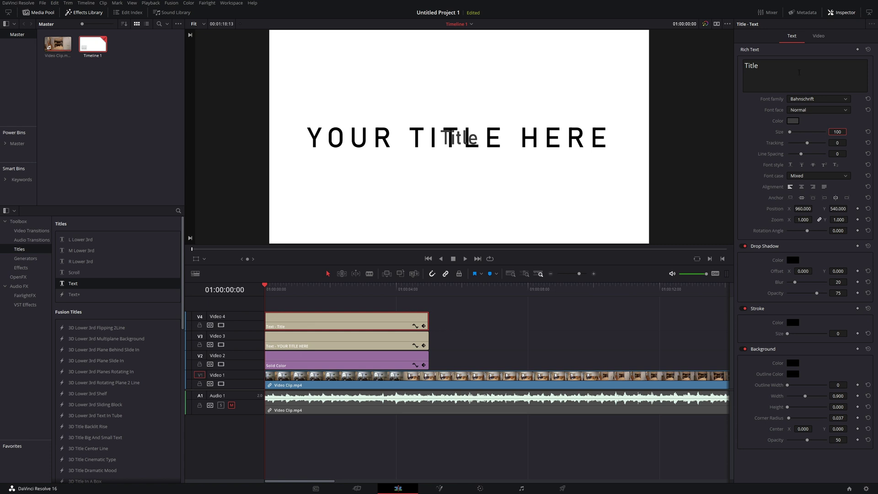
Replace the second title's text with "SECONDARY LINE"
click(793, 70)
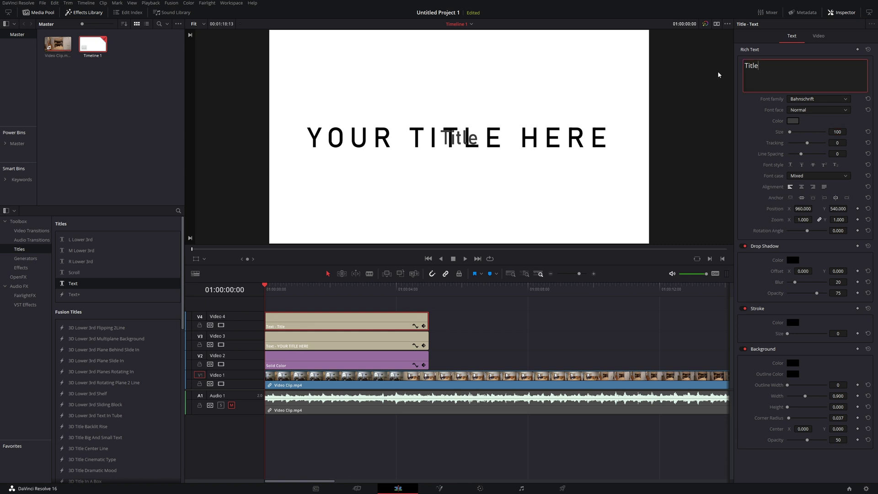
drag(775, 68, 724, 69)
text(SEC)
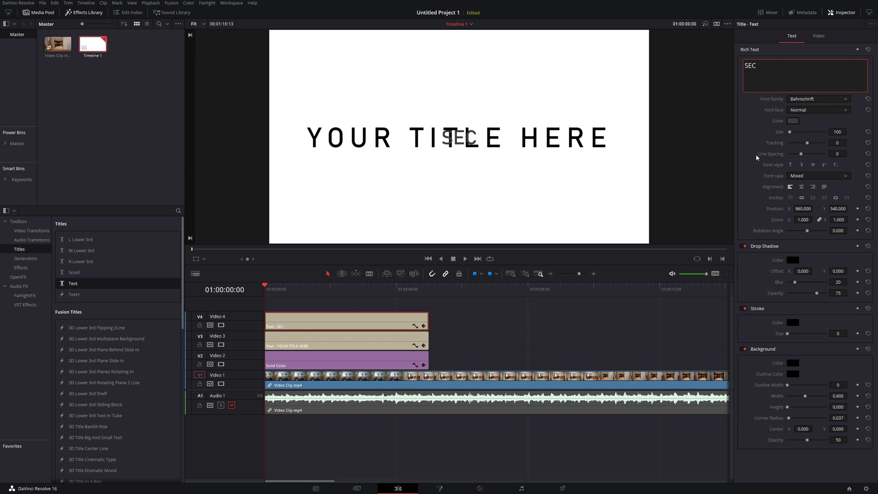
text(ONDA)
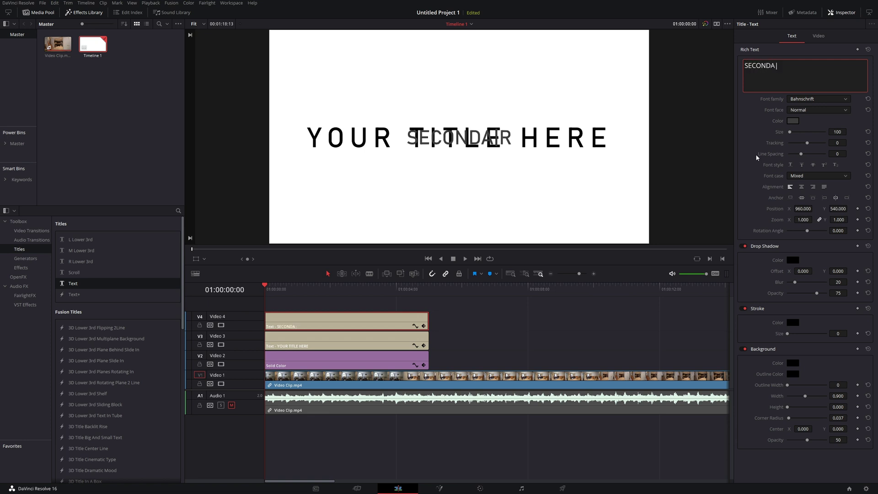
text(RY LINE)
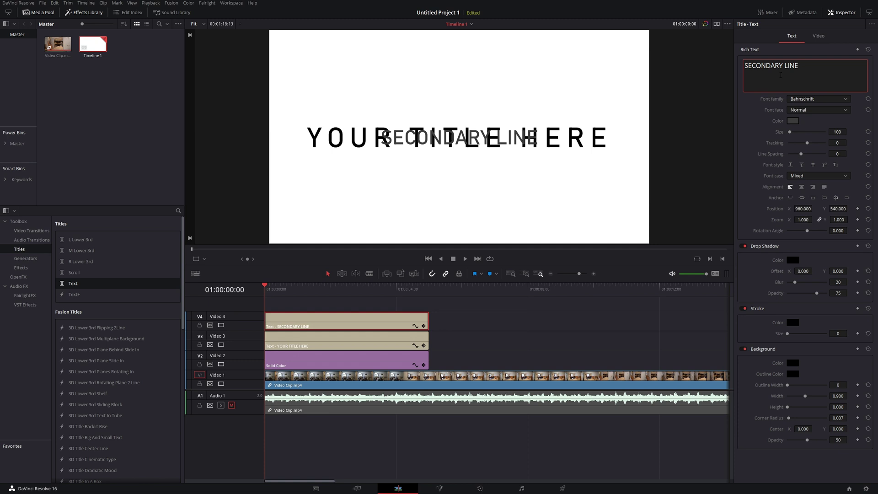
Separate the two titles vertically by setting the secondary line's Y position to -71 and the main title's Y position to 47
click(821, 38)
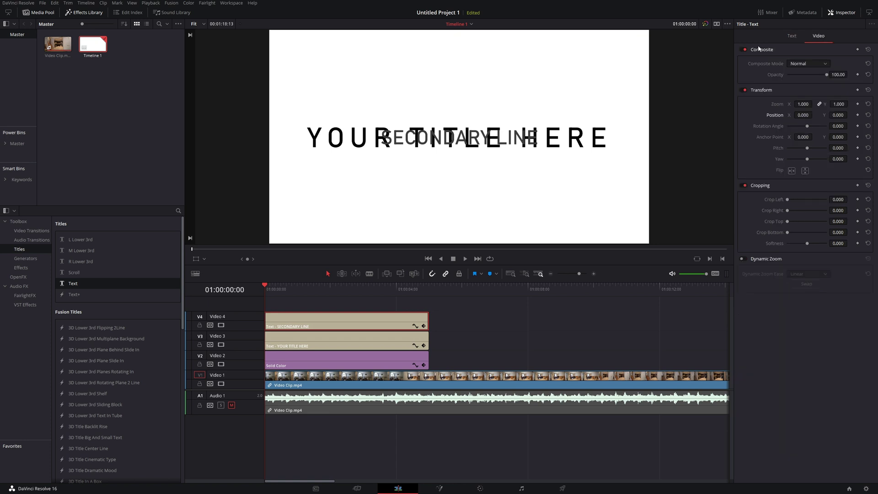
drag(839, 115, 861, 115)
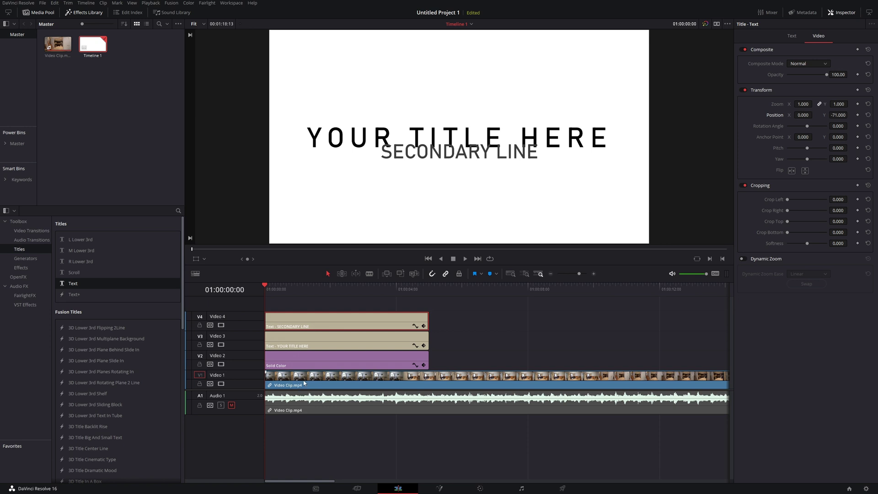
click(342, 341)
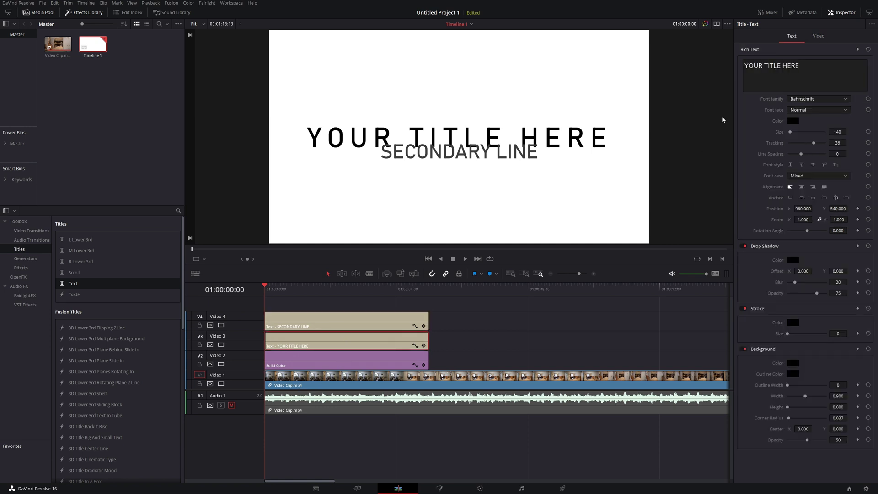
click(814, 36)
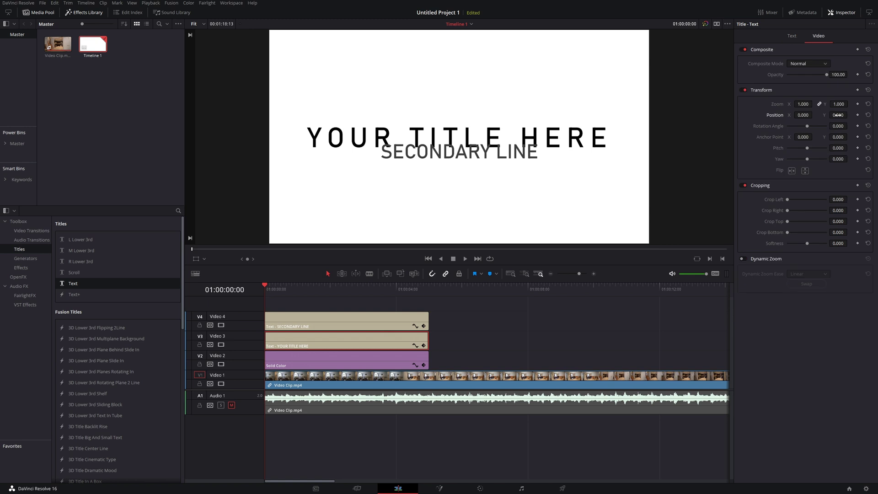
drag(855, 115, 849, 114)
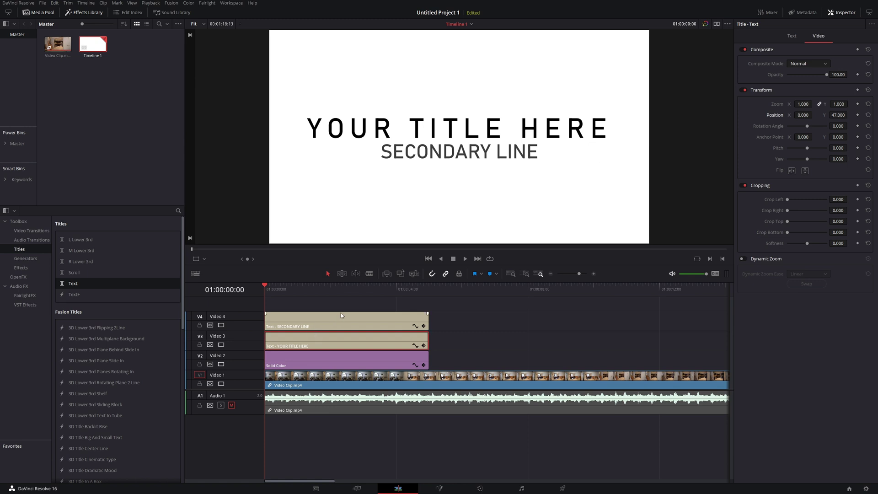
Set the secondary title's letter tracking to 36
click(355, 318)
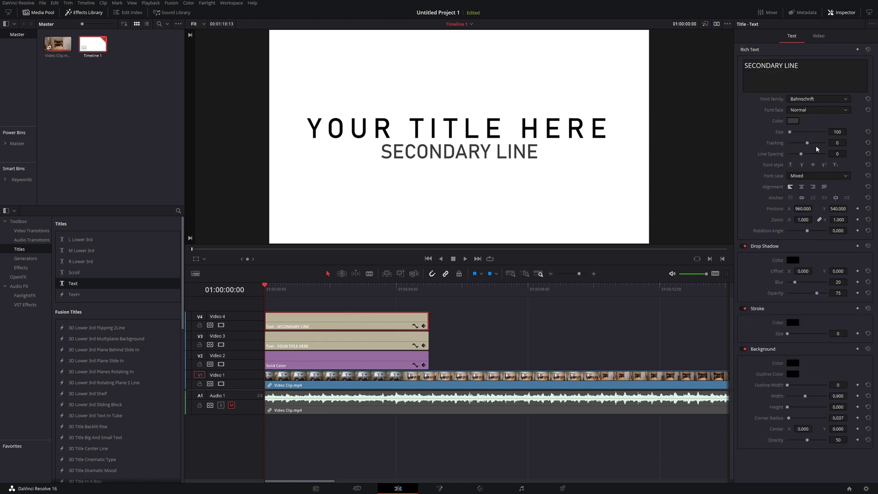
drag(808, 145, 814, 145)
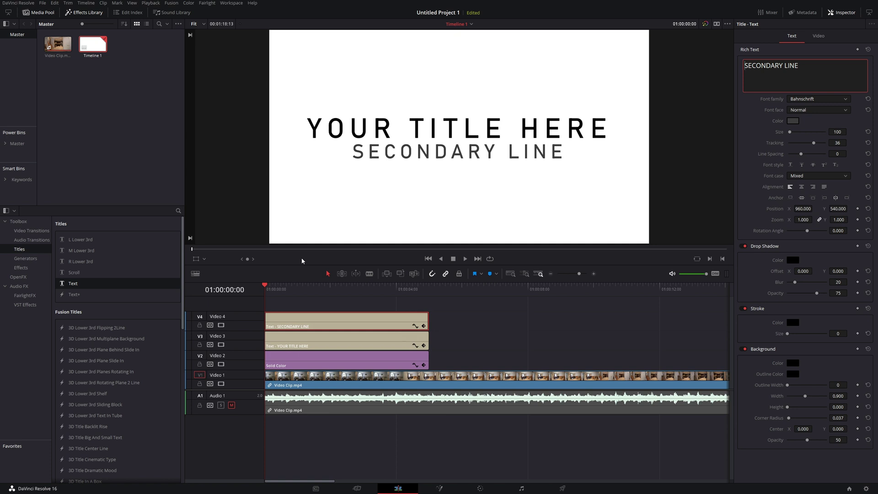
Fade in the main title with opacity keyframes of 0 at the timeline start and 100 at 01:00:00:10
click(309, 338)
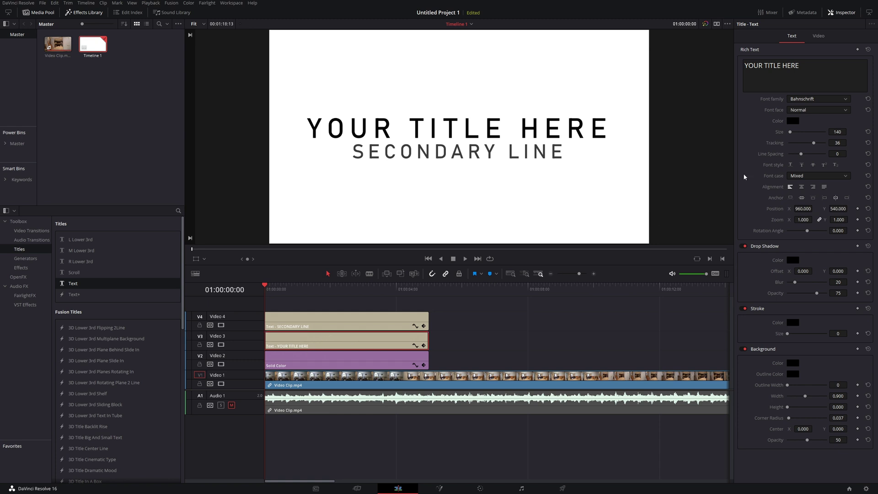
click(822, 37)
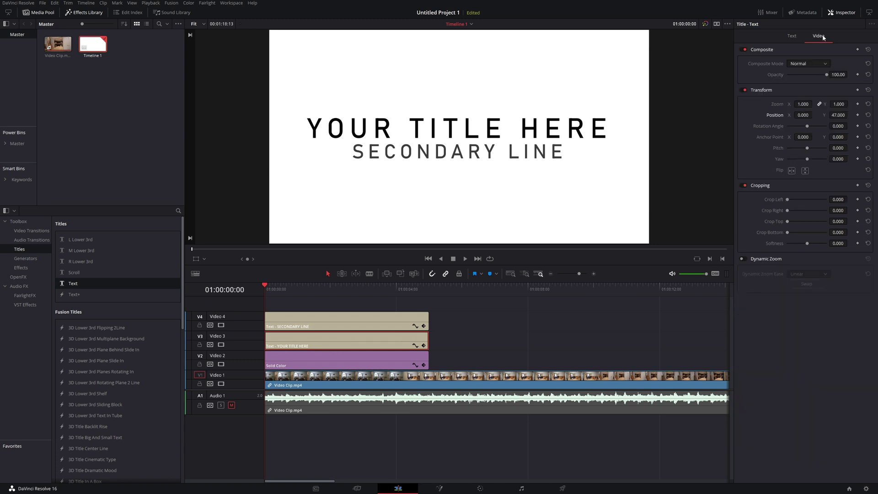
click(858, 75)
drag(822, 75, 764, 76)
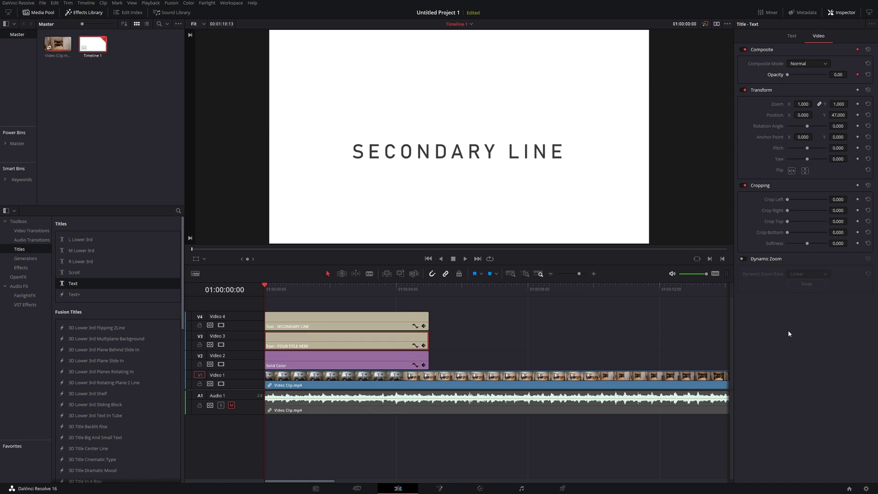
key(space)
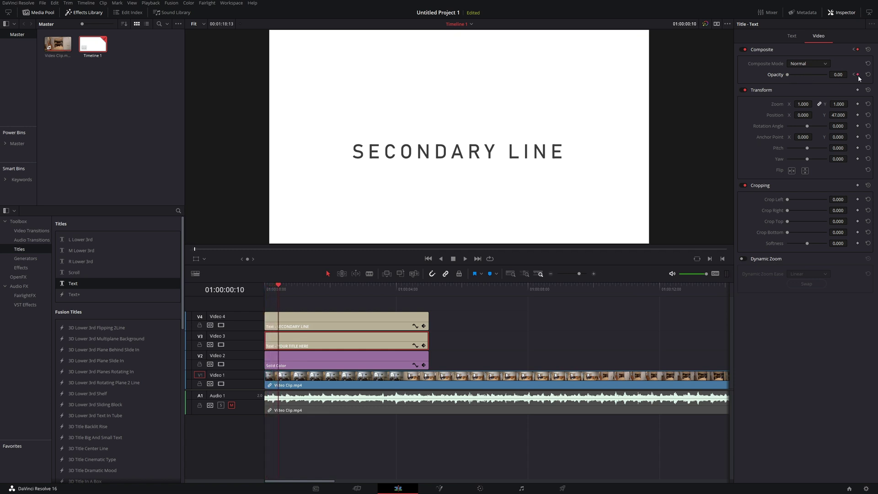
drag(788, 76, 863, 76)
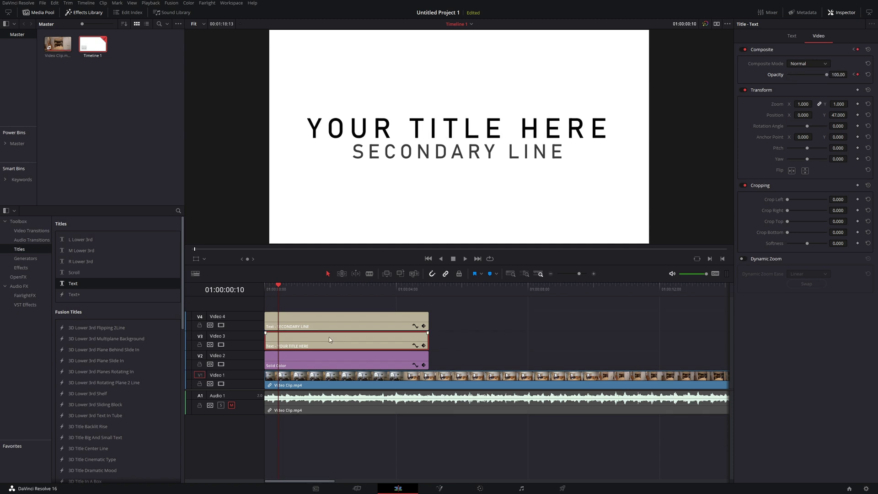
Fade in the secondary title with opacity keyframes of 100 at 01:00:00:10 and 0 at the timeline start
click(305, 319)
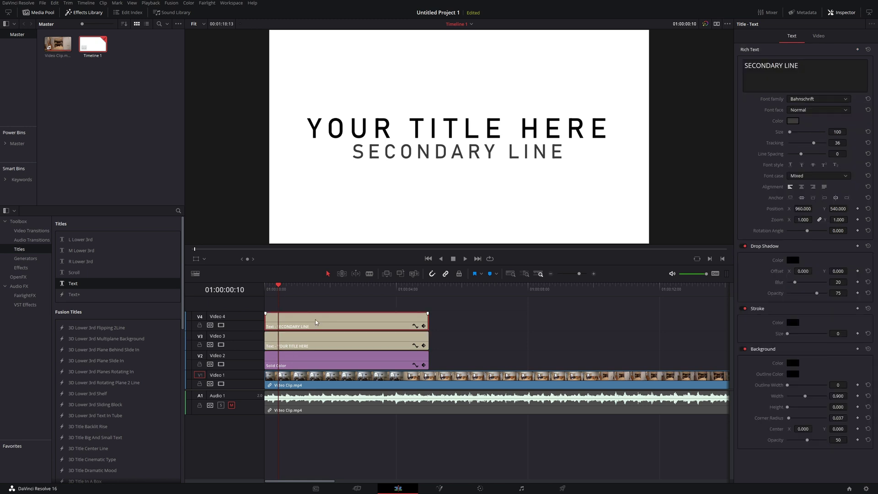
click(819, 36)
click(857, 75)
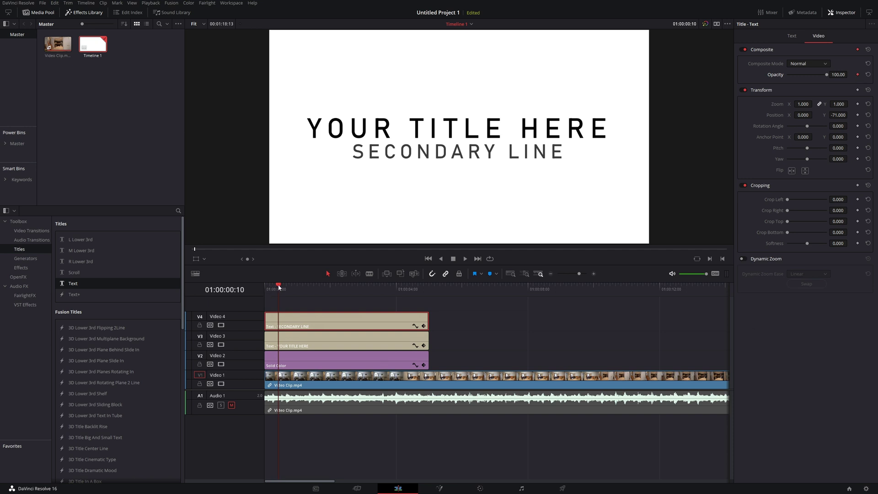
drag(279, 287, 217, 288)
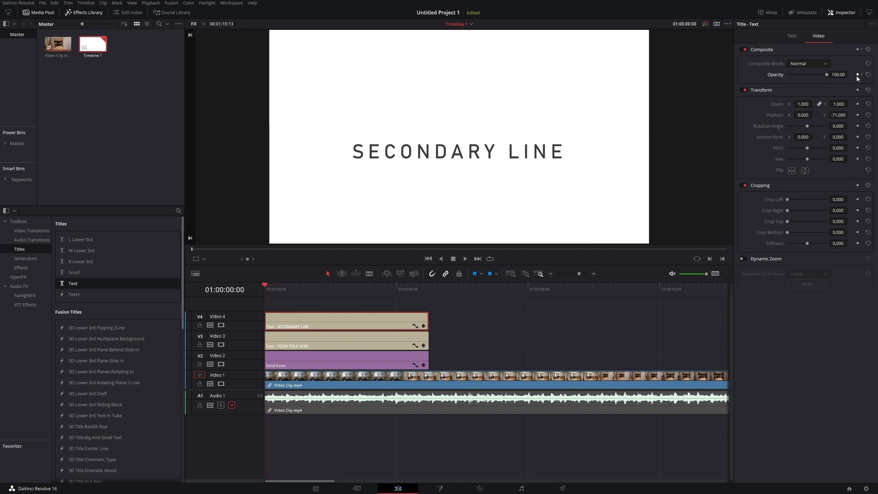
drag(828, 75, 699, 78)
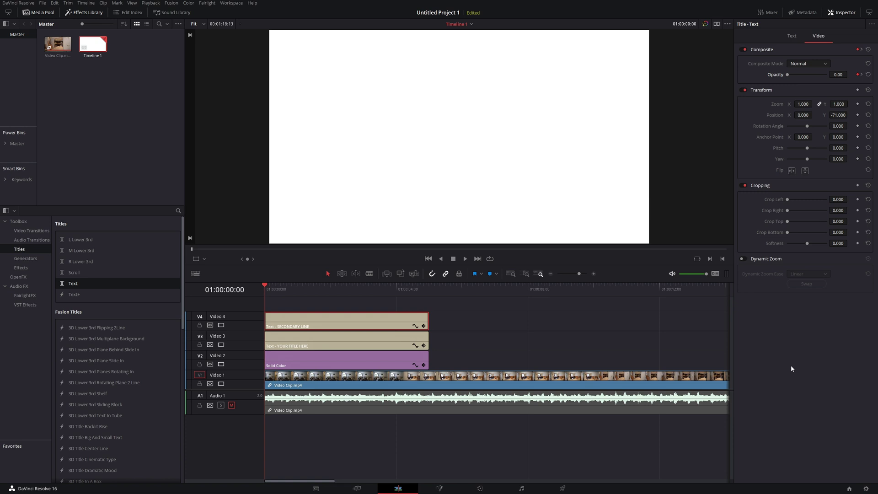
Play the intro from the timeline start to check the fade-in of both titles
key(space)
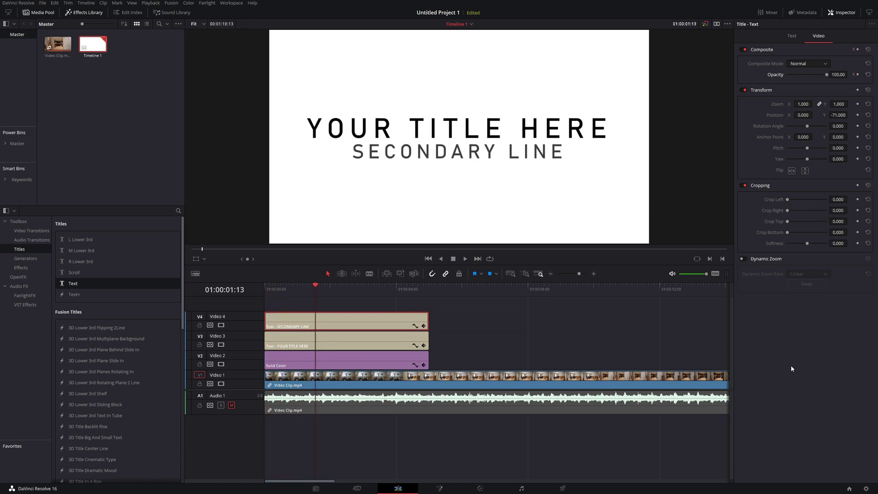
key(Home)
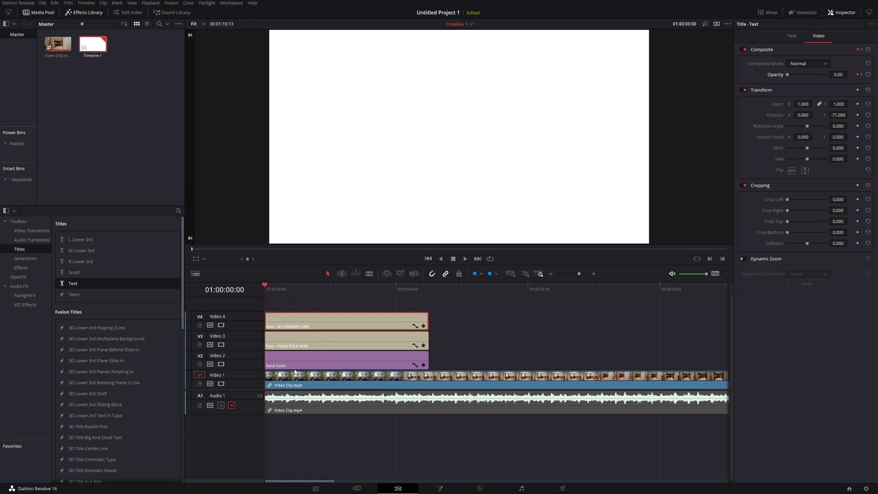
key(space)
key(space)
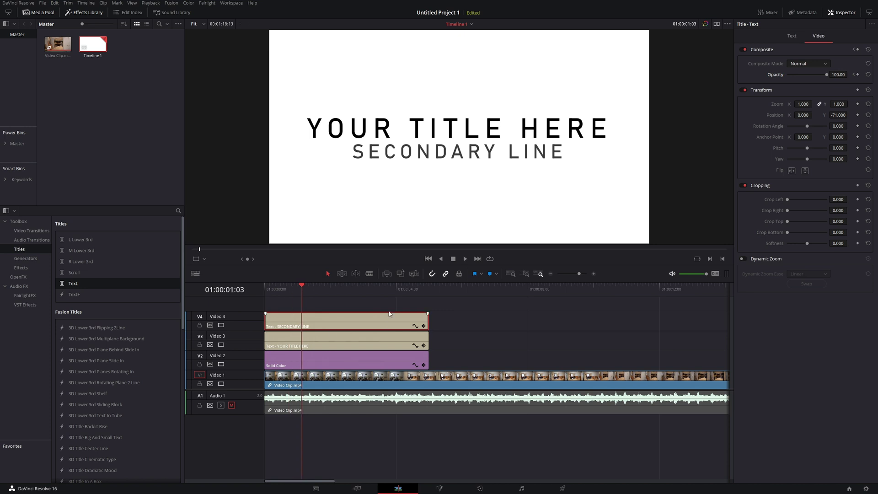
Add opacity keyframes to the secondary title at its end (01:00:05:00) and at 01:00:04:14
click(429, 288)
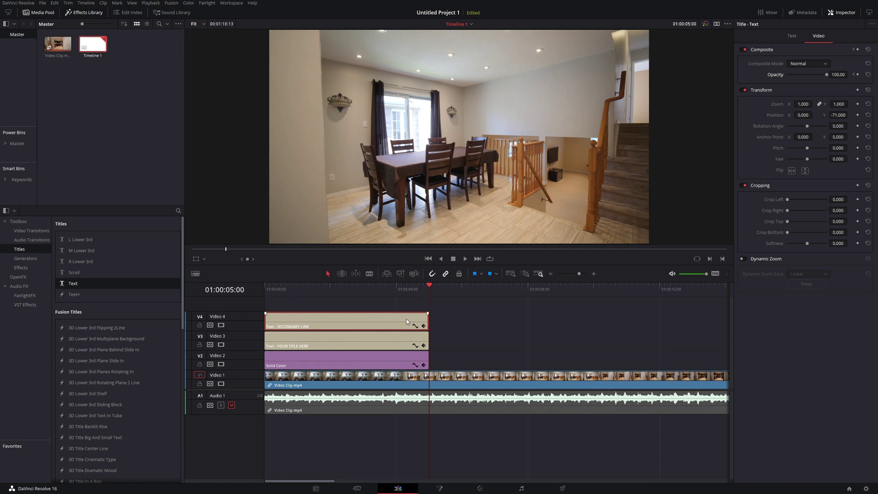
click(858, 74)
key(Left)
key(Left)
key(Left)
key(Left)
key(Left)
key(Left)
key(Left)
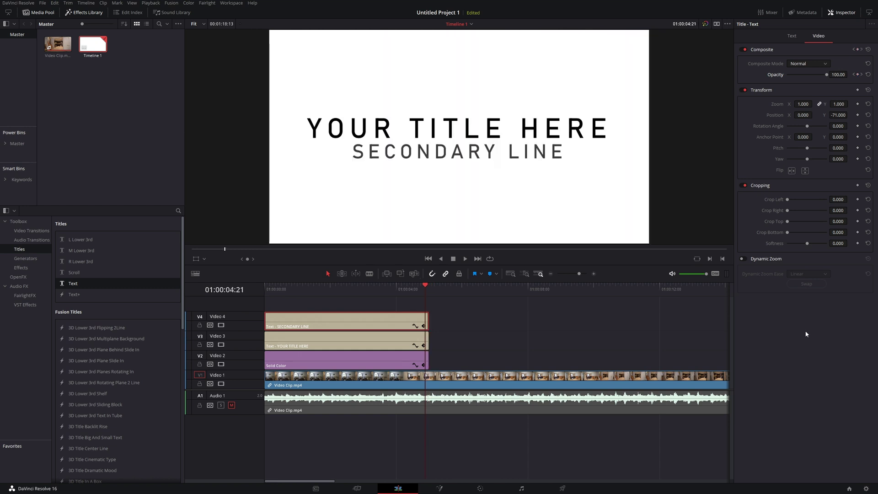
key(Left)
key(Left)
key(Left)
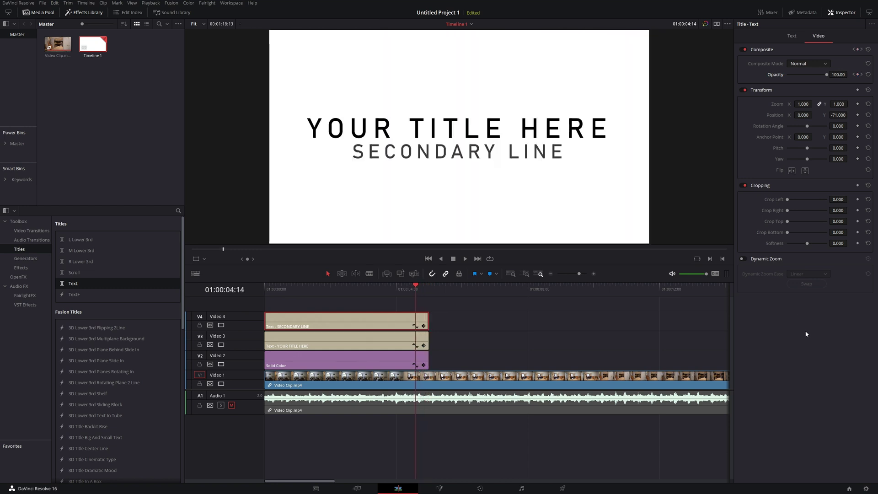
click(858, 75)
Fade out the main title with opacity keyframes of 100 at 01:00:04:14 and 0 at 01:00:05:00
click(395, 340)
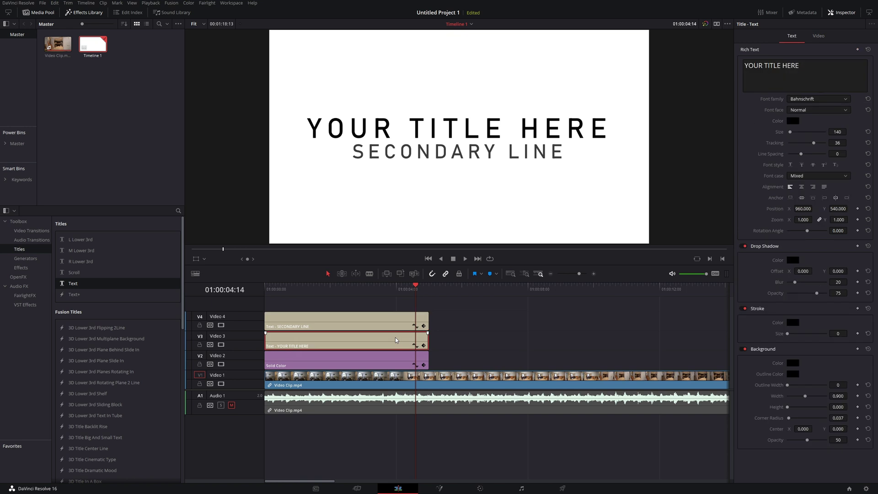
click(821, 36)
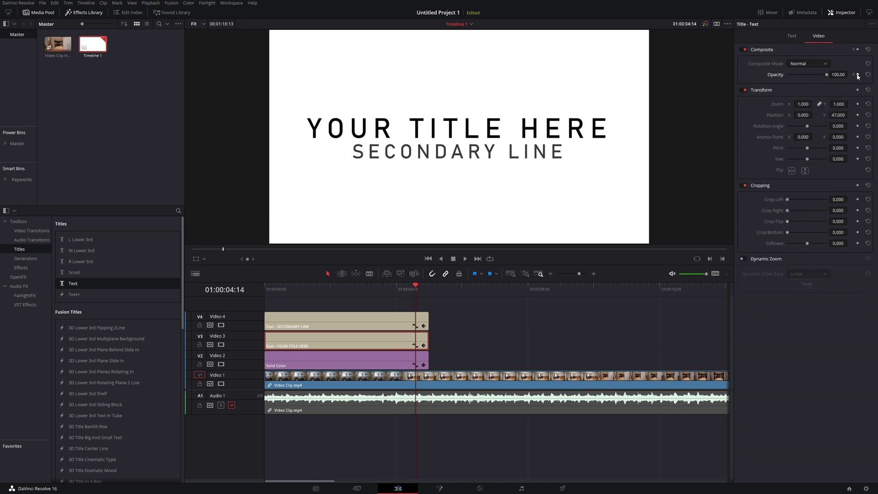
click(858, 75)
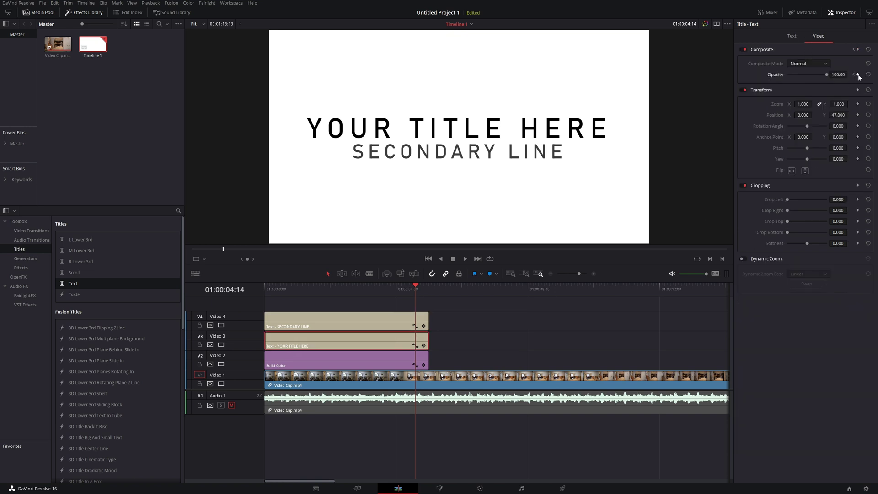
click(430, 286)
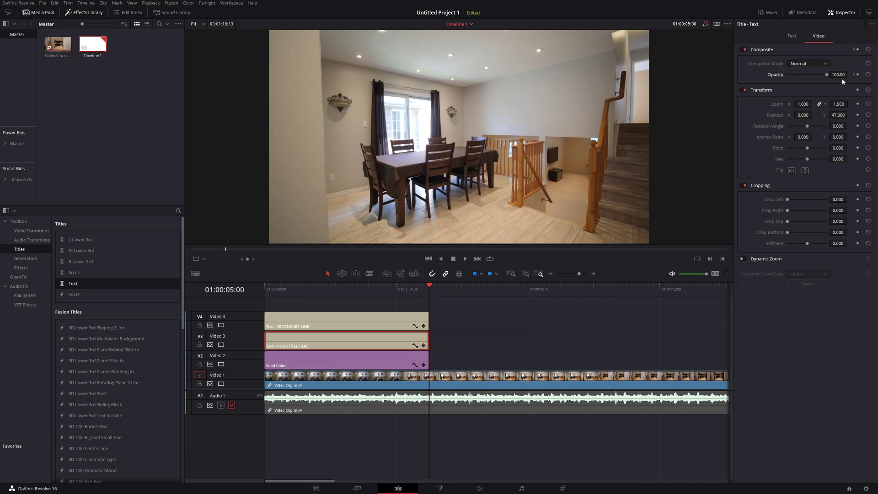
drag(827, 75, 759, 81)
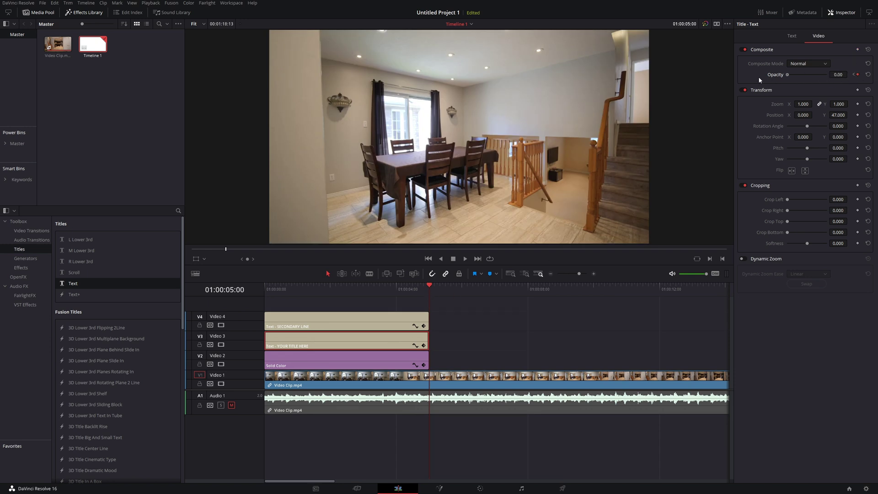
Set the secondary title's opacity to 0 at its end, 01:00:05:00
click(393, 321)
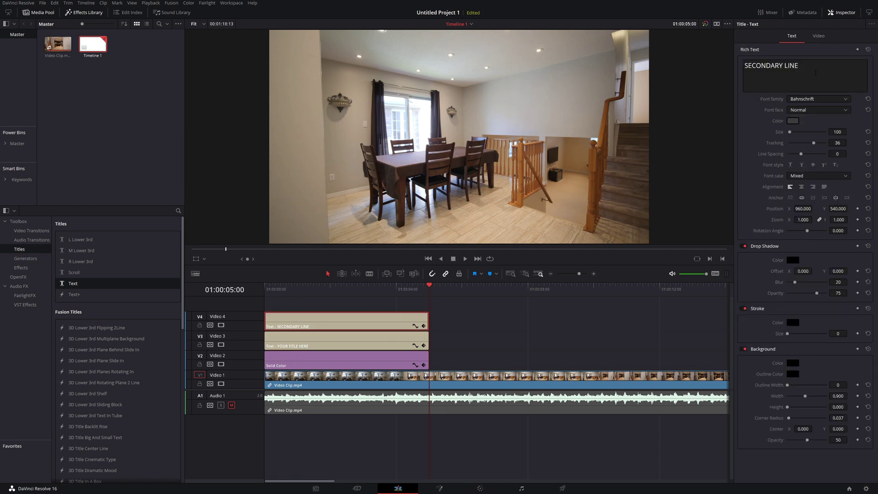
click(817, 36)
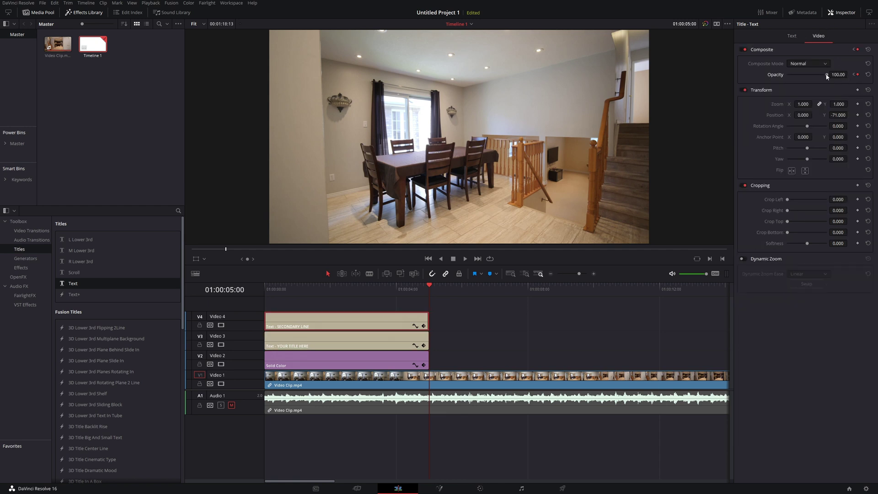
drag(827, 76, 762, 79)
Step frame by frame across the end of the titles at 01:00:05:00 to examine the cut to the house video
click(594, 273)
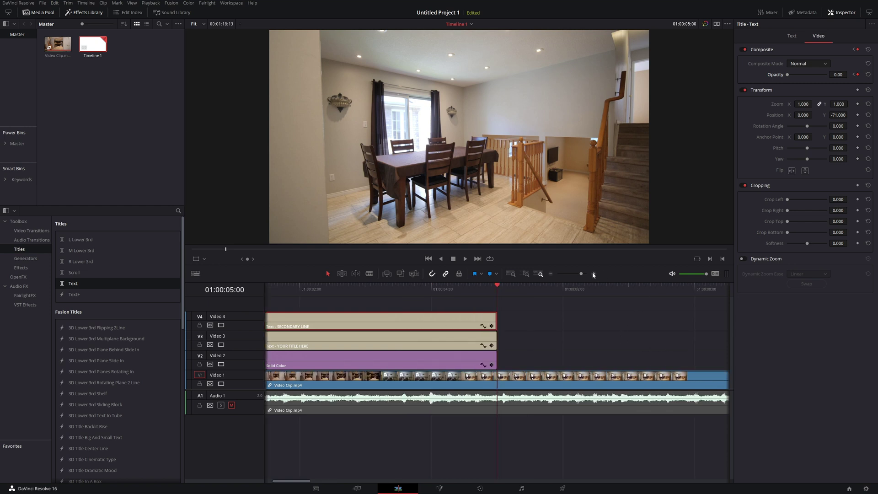
click(594, 273)
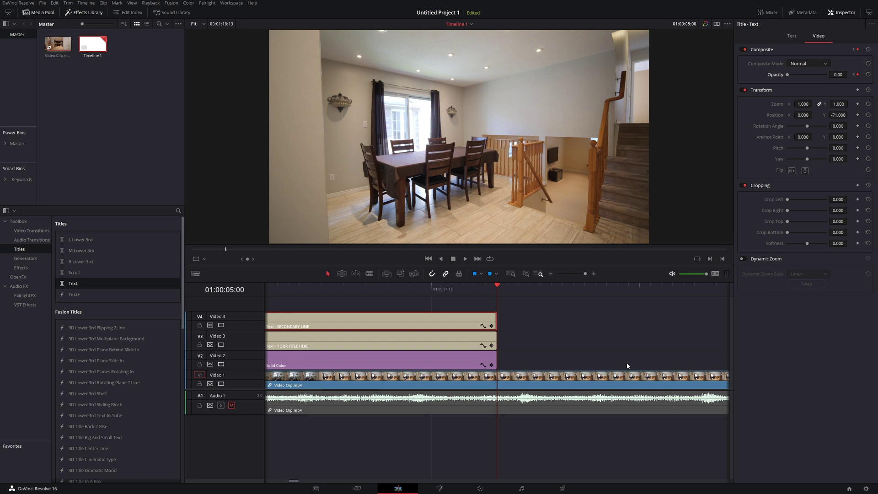
key(Left)
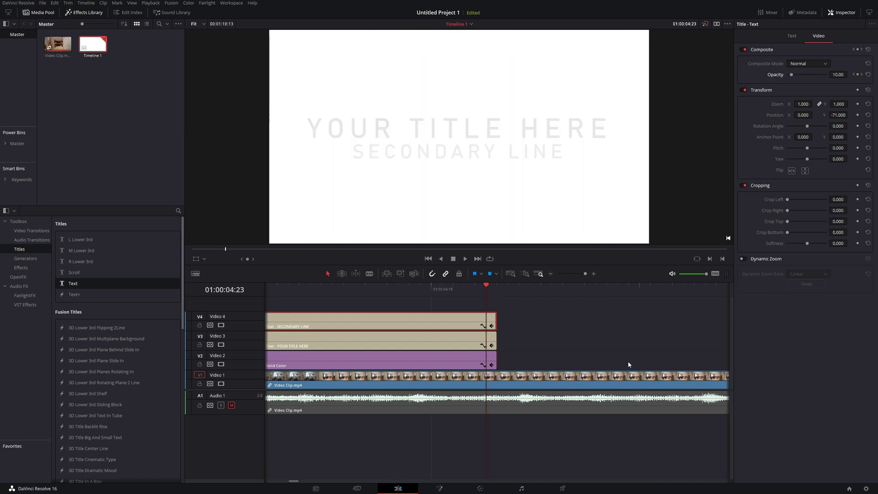
key(Right)
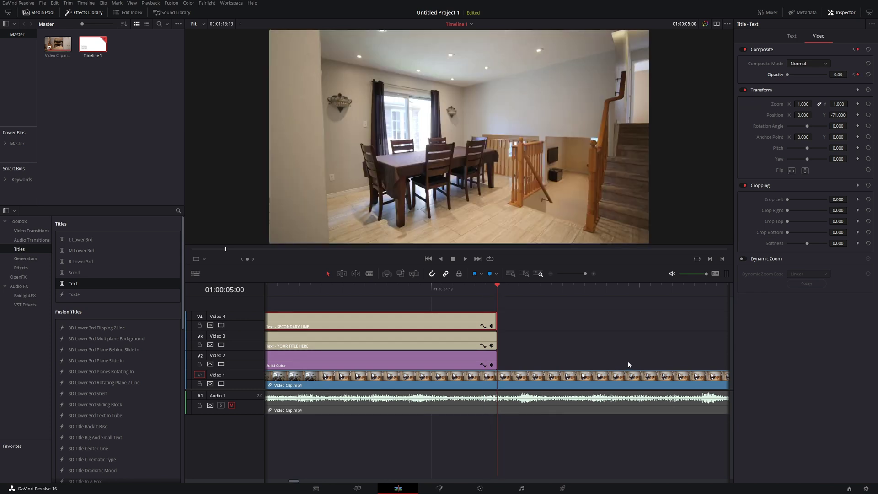
key(Left)
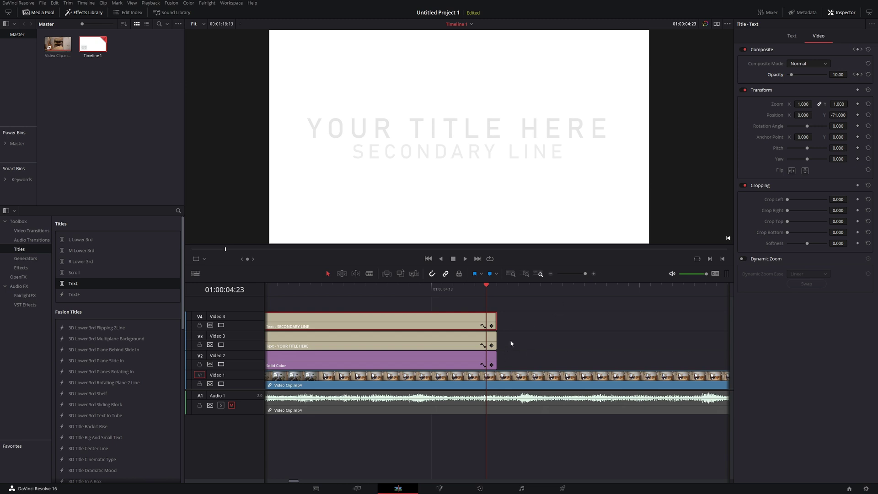
key(Right)
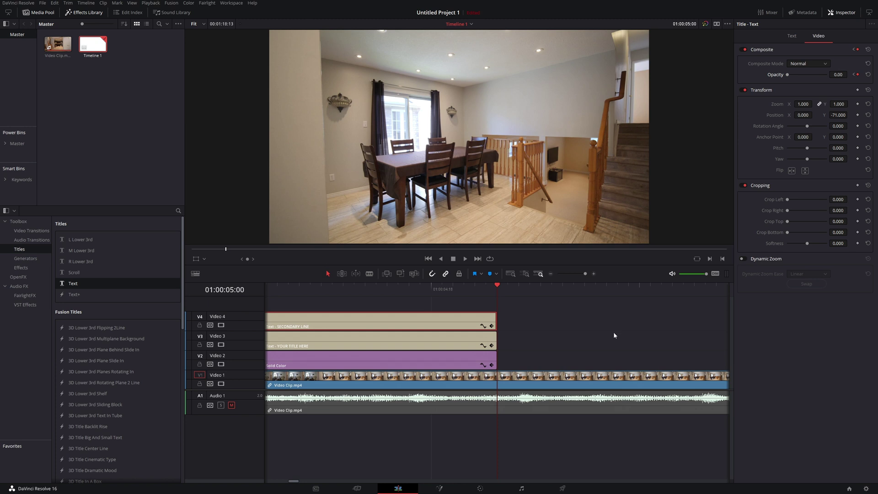
Extend the end of the white solid color clip by 10 frames to 01:00:05:10, past the two titles
key(space)
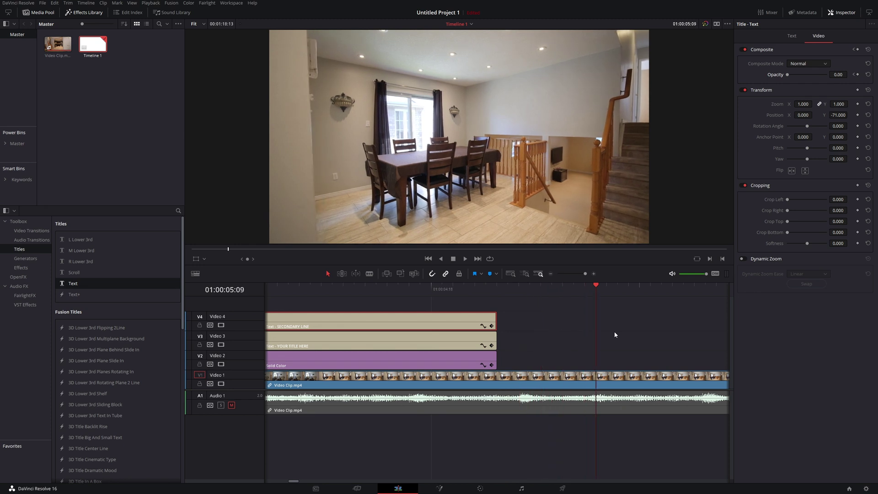
drag(496, 357, 600, 357)
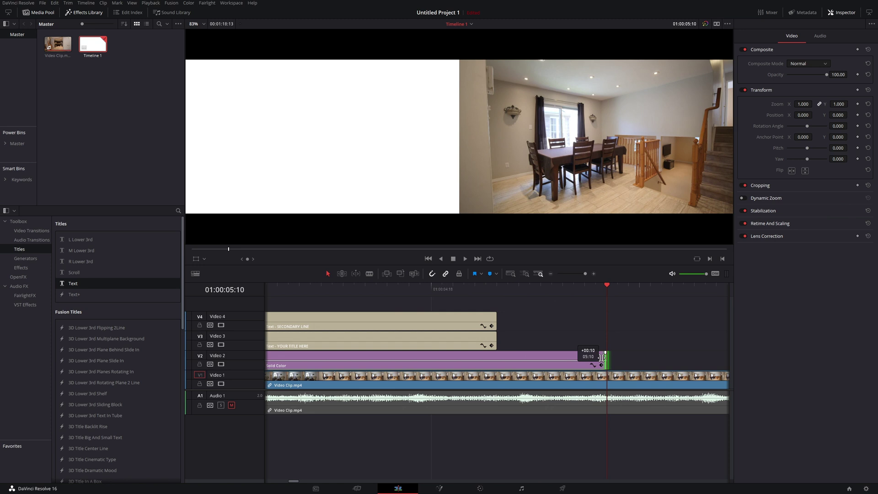
drag(603, 358, 603, 357)
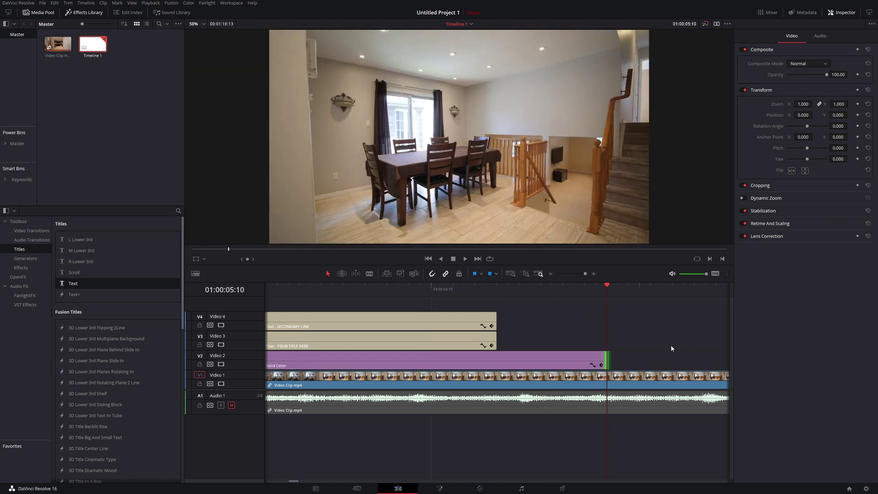
click(432, 274)
click(433, 274)
click(432, 275)
Play the end of the intro to check the titles' fade-out and the cut to the house video
click(549, 274)
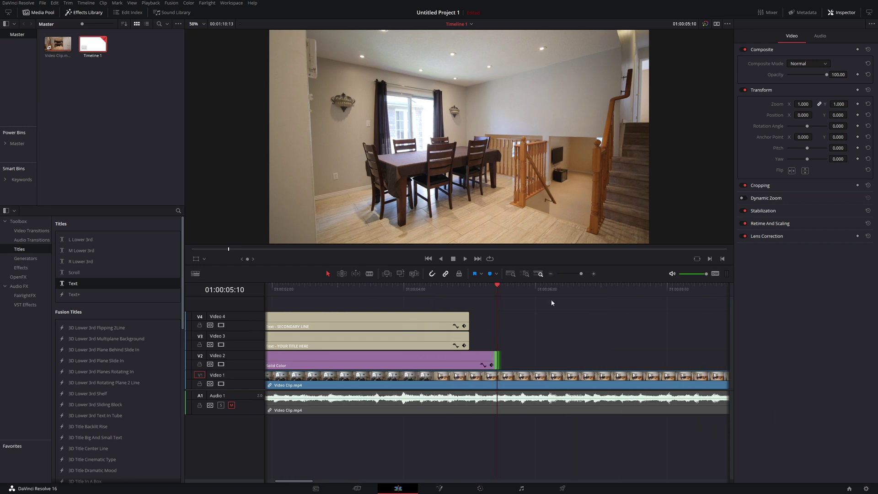
click(422, 291)
key(space)
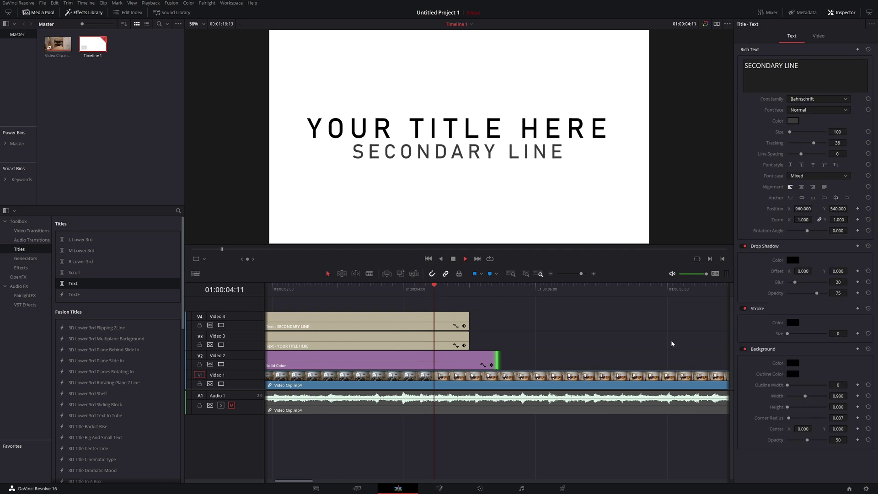
key(space)
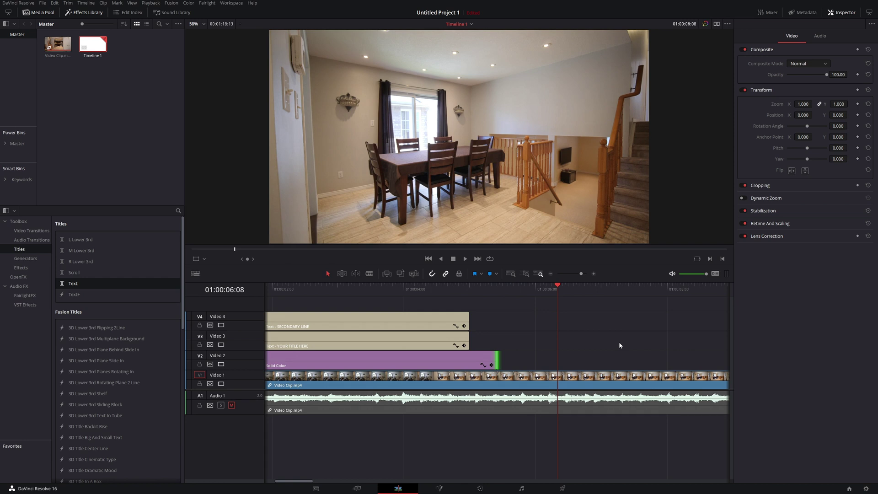
Play the intro from the timeline start to review both titles over the extended white background
click(551, 273)
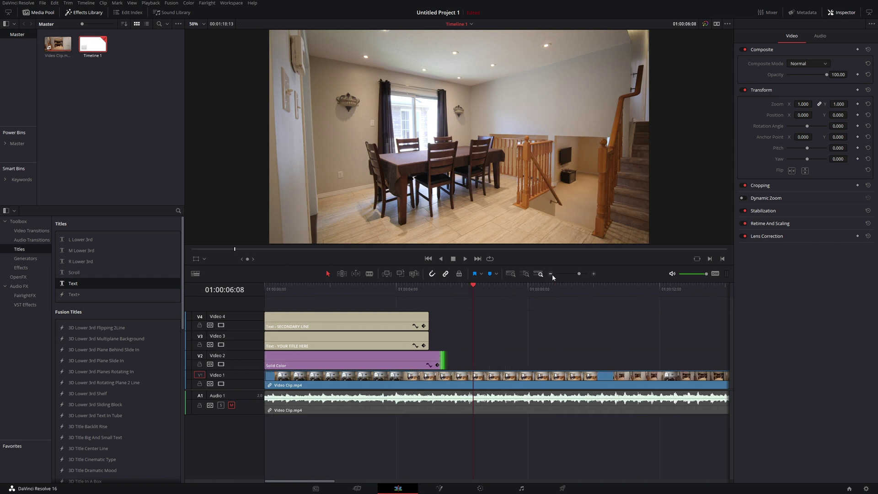
click(467, 286)
drag(463, 288, 262, 292)
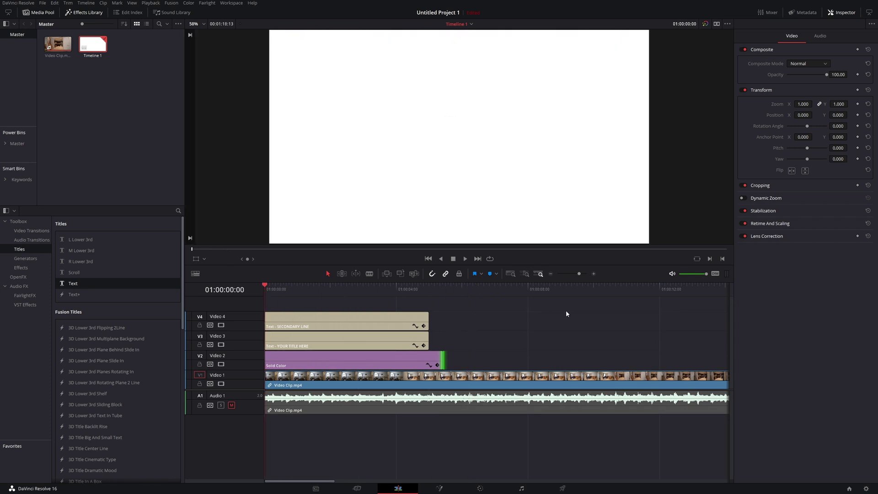
key(space)
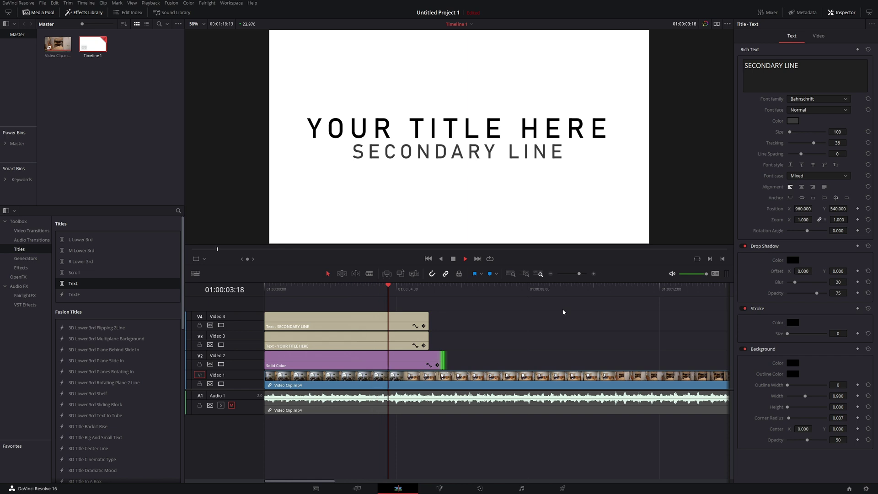
key(space)
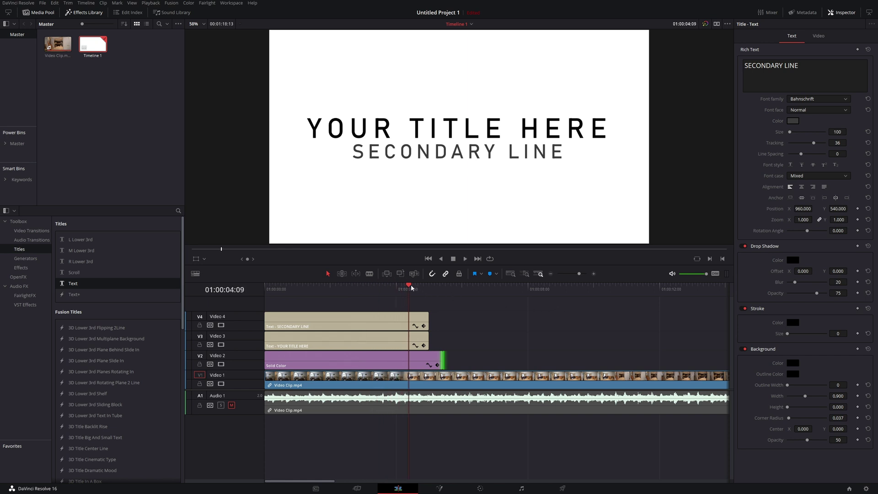
Animate the main title's growth with zoom keyframes of 1.000 at the timeline start and 1.1 at 01:00:05:00
key(Home)
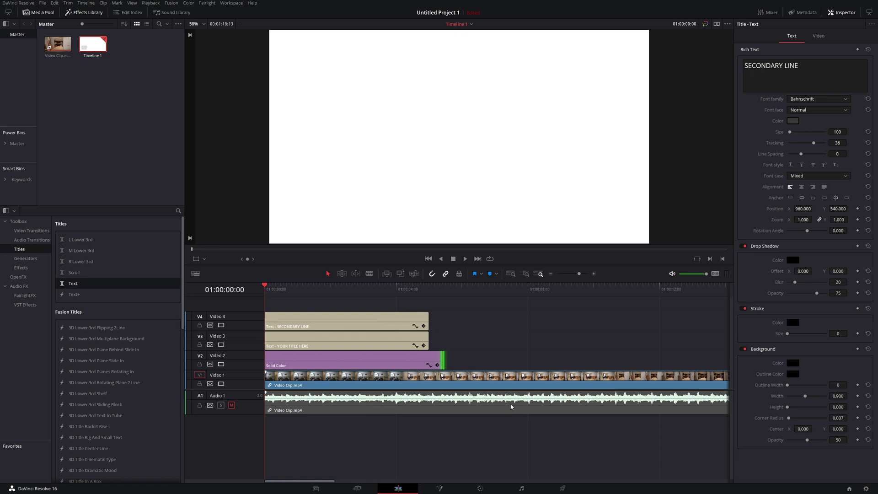
click(318, 343)
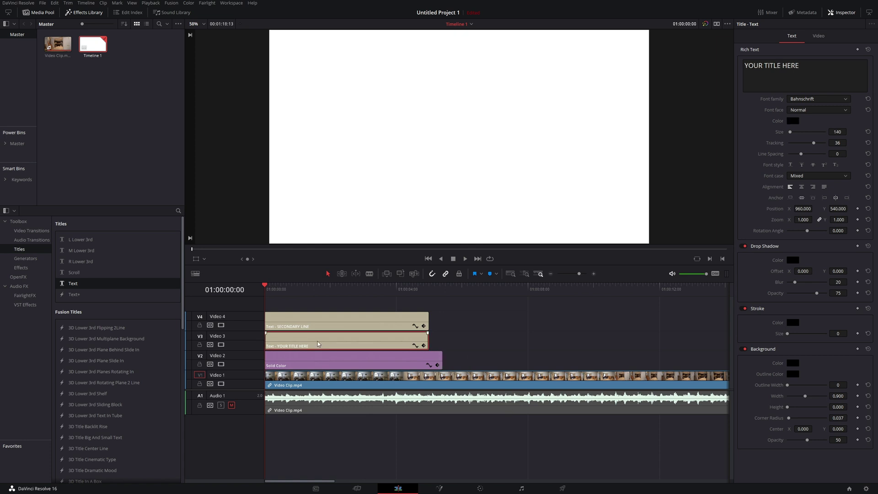
click(819, 36)
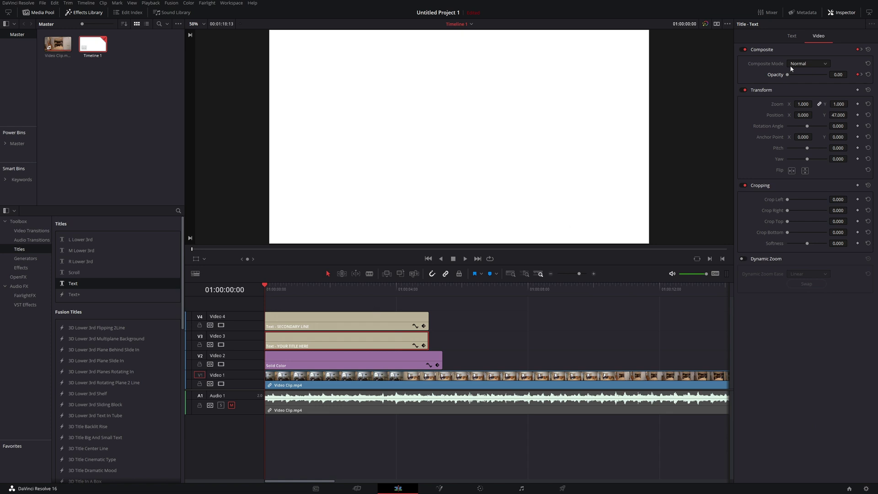
click(857, 105)
click(427, 287)
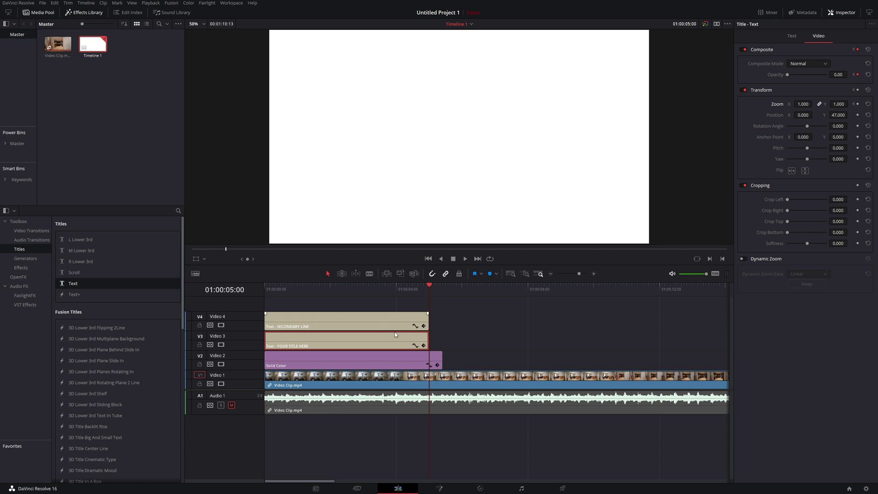
click(857, 104)
click(804, 104)
text(1.1)
key(Return)
Play the intro from the timeline start to check the main title's zoom animation
click(265, 286)
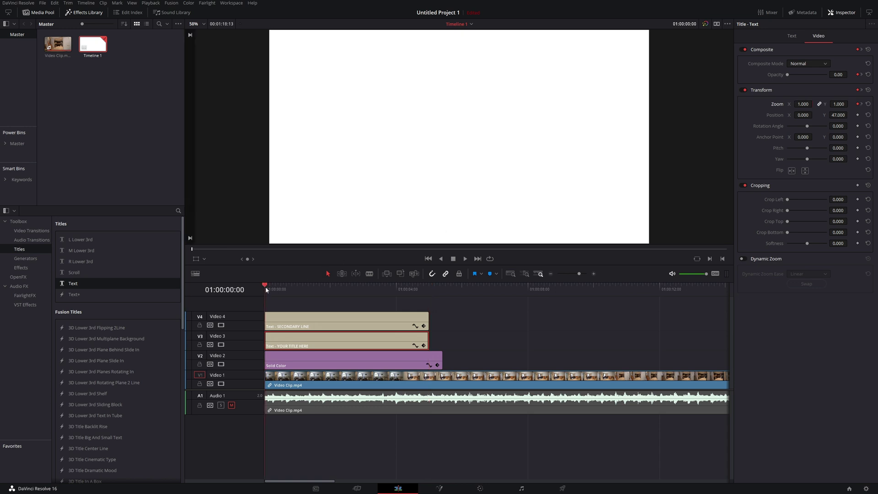
key(space)
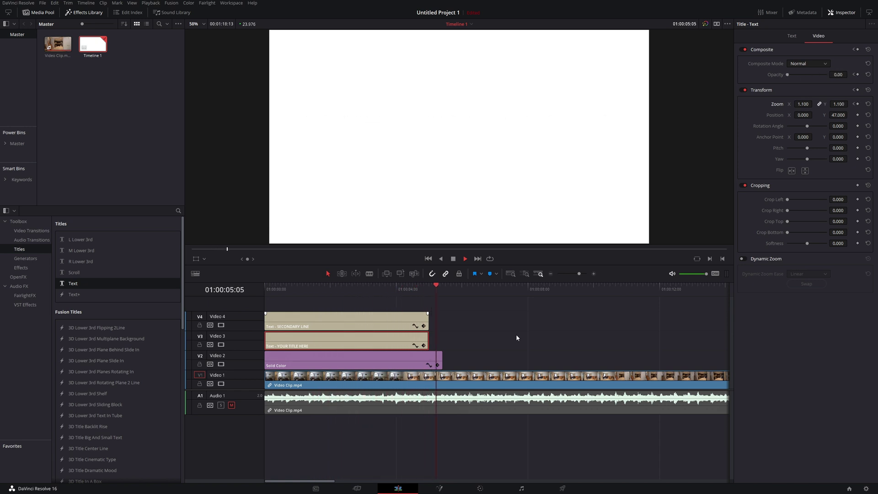
key(space)
Add a zoom keyframe of 1.05 to the secondary title at the timeline start
key(Home)
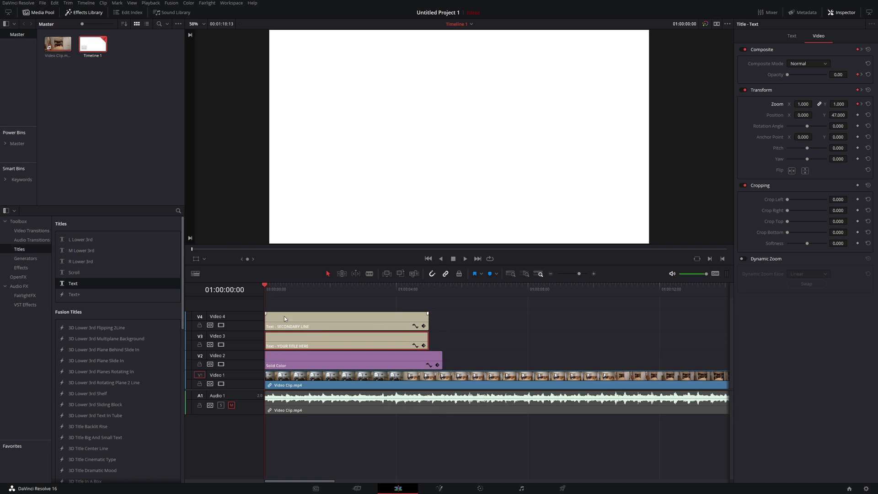
click(288, 319)
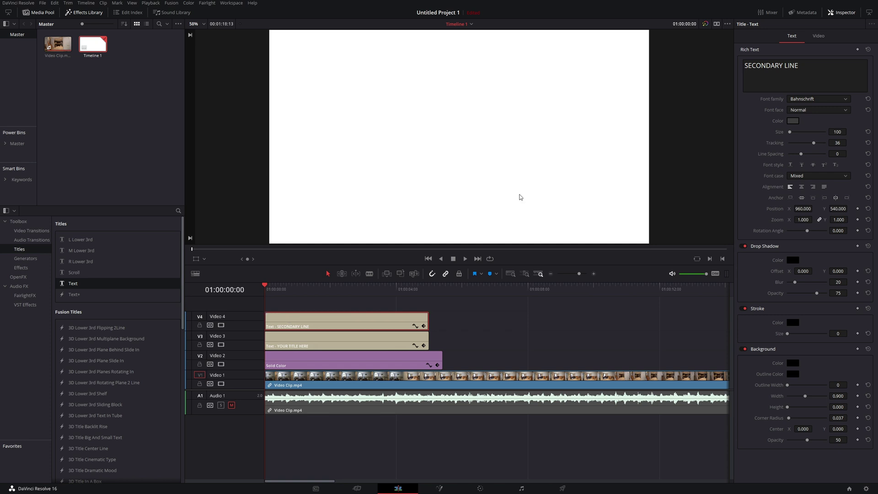
click(825, 36)
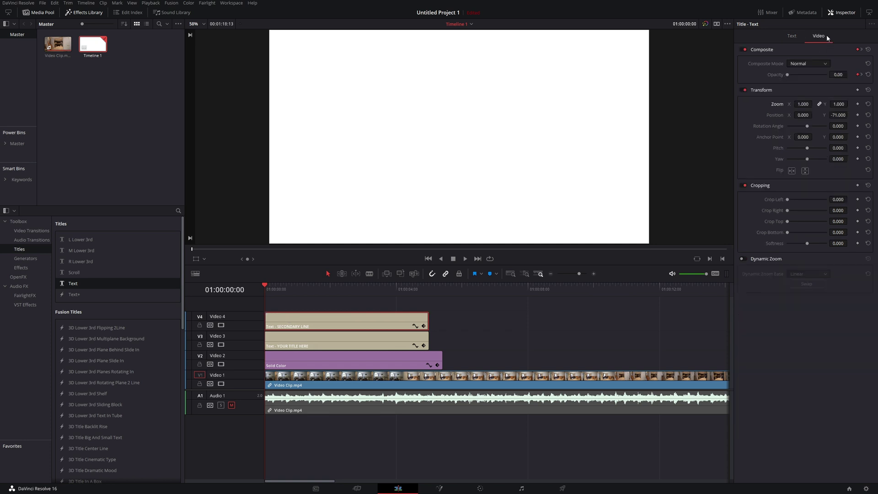
click(857, 103)
click(806, 104)
text(1.05)
key(Return)
Add a zoom keyframe of 1 to the secondary title at its end, 01:00:05:00
click(429, 286)
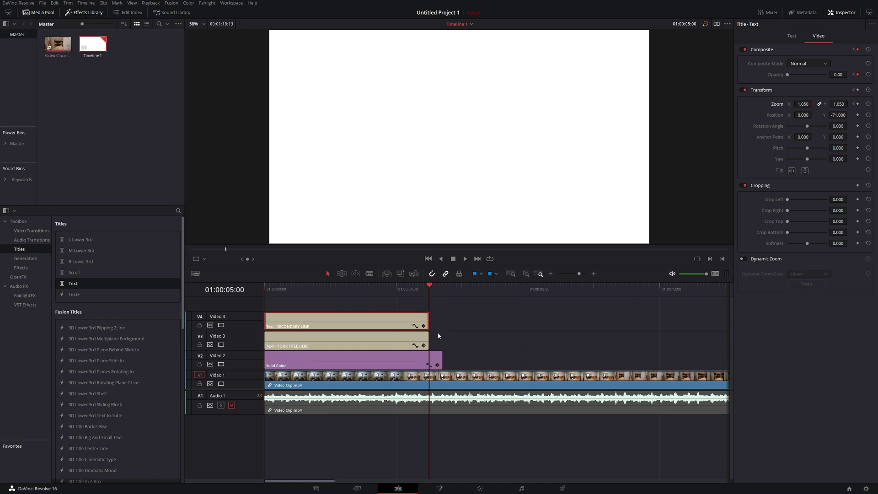
click(858, 104)
click(804, 104)
text(1)
key(Return)
Play the intro twice from the timeline start to check both titles' opposing zoom animations
click(266, 286)
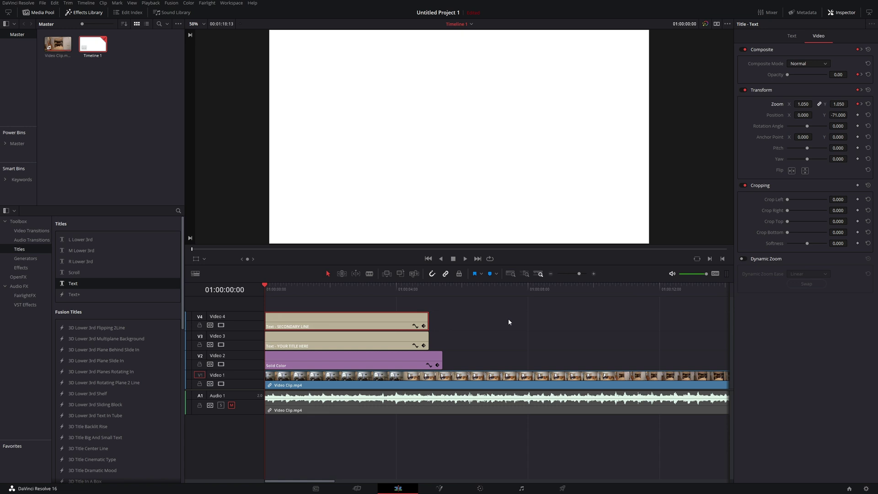
key(space)
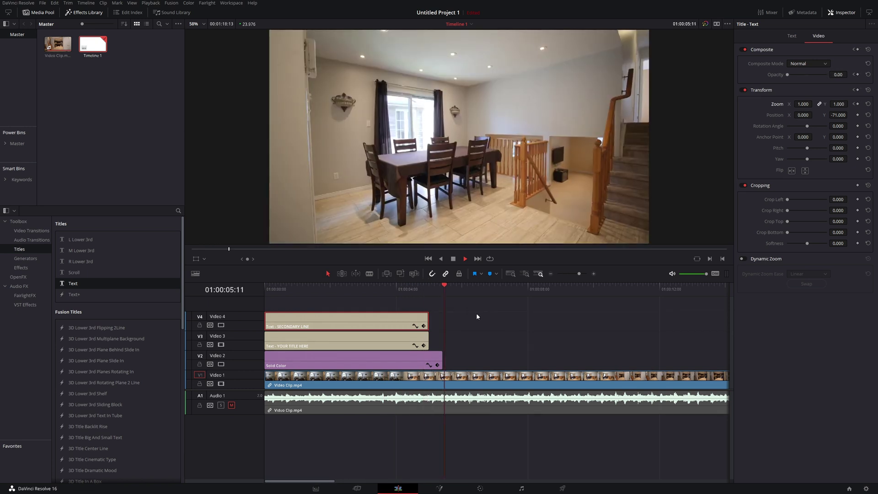
click(267, 284)
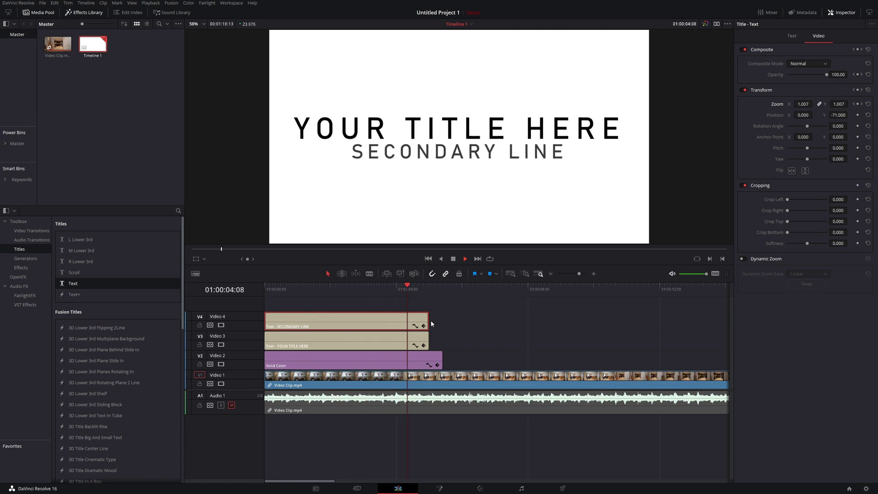
key(space)
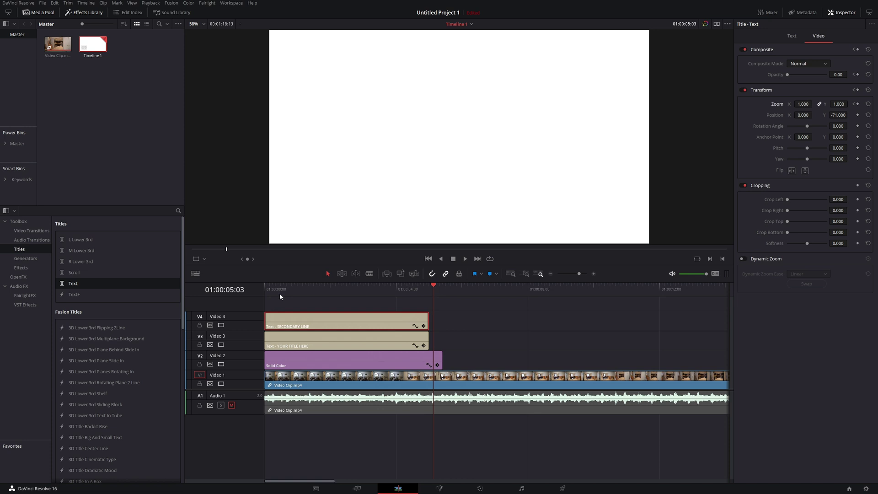
Replay the section from 01:00:05:00 to check the change from the white background to the house video
click(429, 290)
key(space)
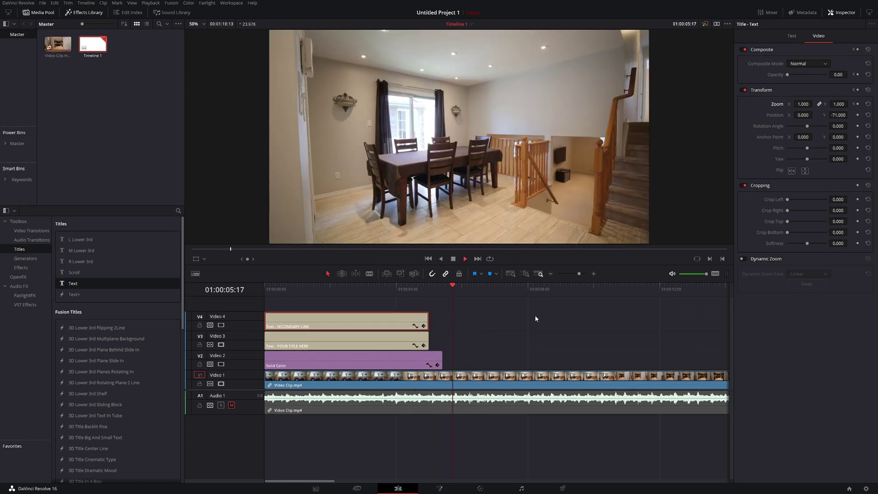
click(436, 288)
click(430, 289)
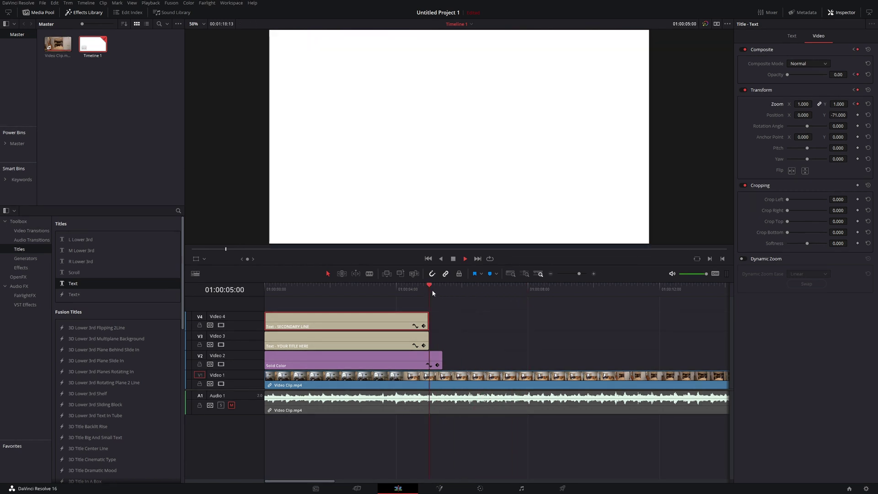
key(space)
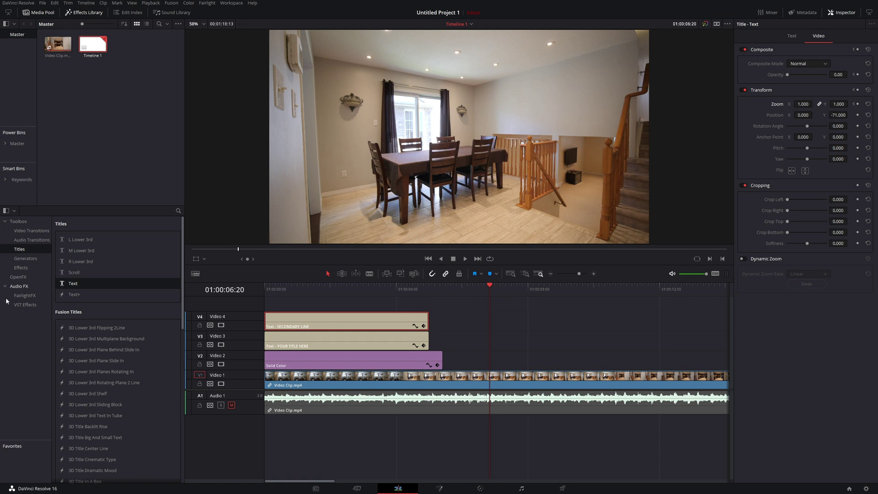
Add a Cross Dissolve video transition to the end of the white Solid Color clip on Video 2
click(38, 232)
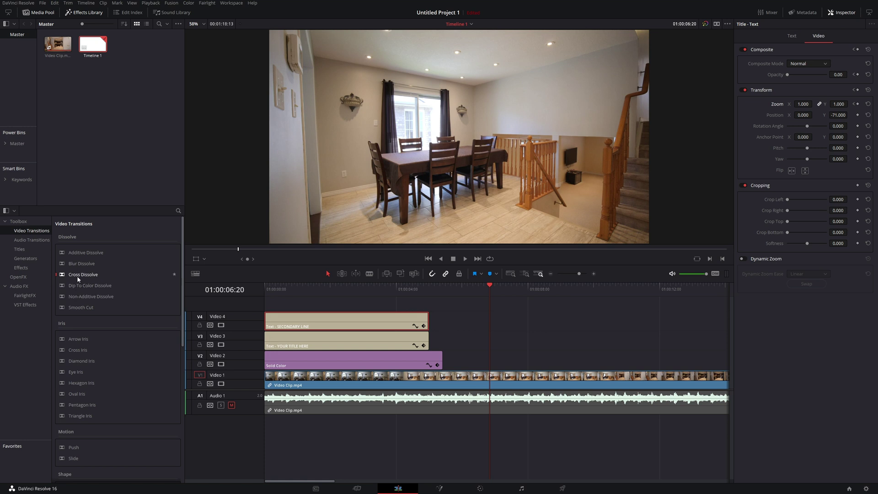
click(97, 254)
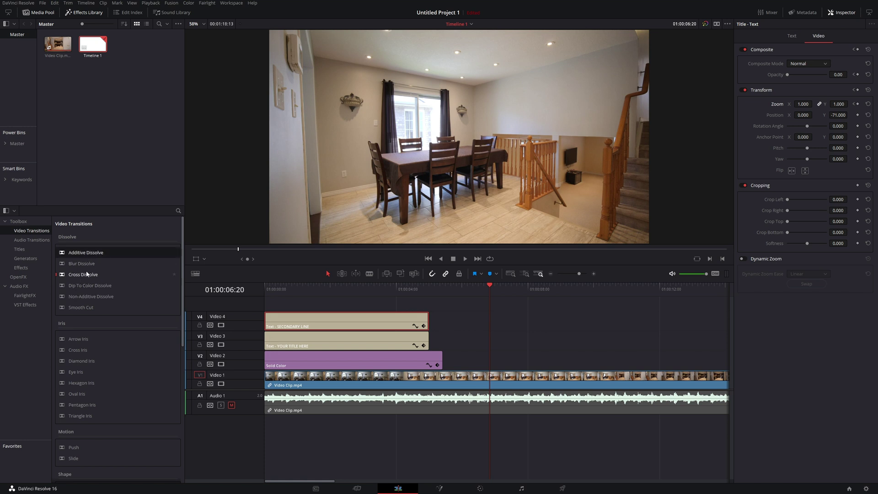
click(87, 275)
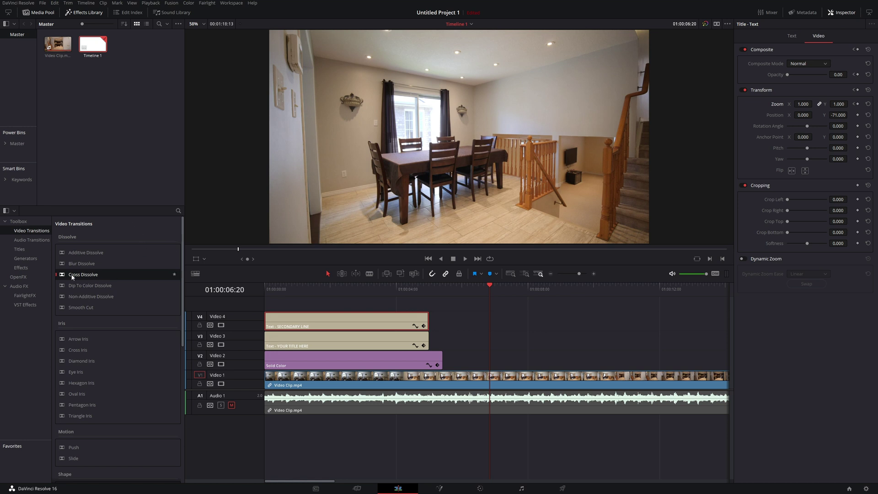
drag(72, 277, 209, 296)
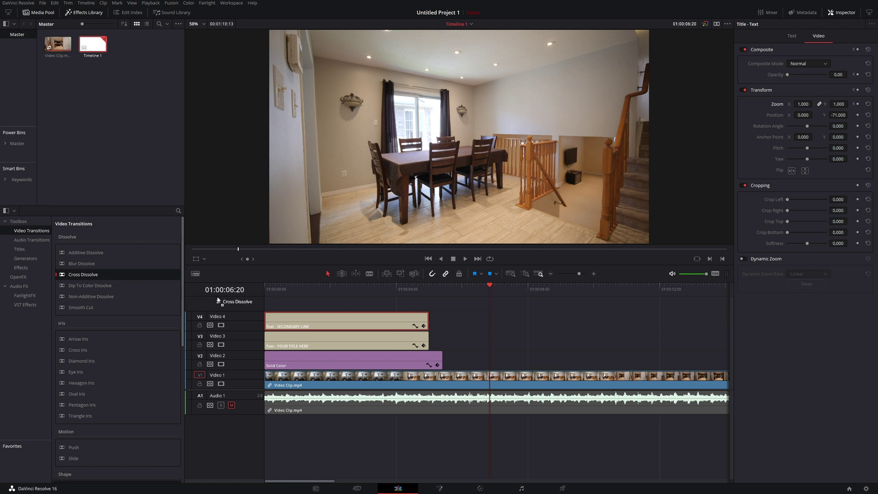
drag(218, 300, 431, 363)
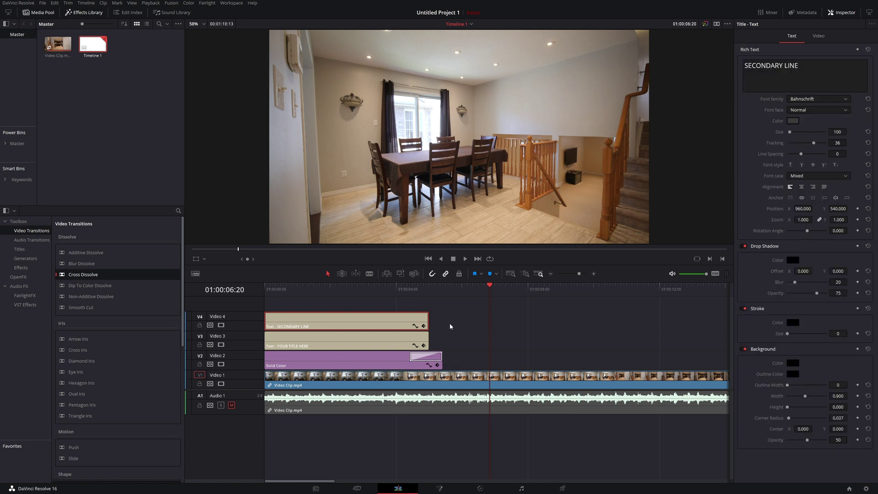
Shorten the Solid Color clip's Cross Dissolve to 10 frames, starting where the titles end at 01:00:05:00
click(442, 289)
click(594, 274)
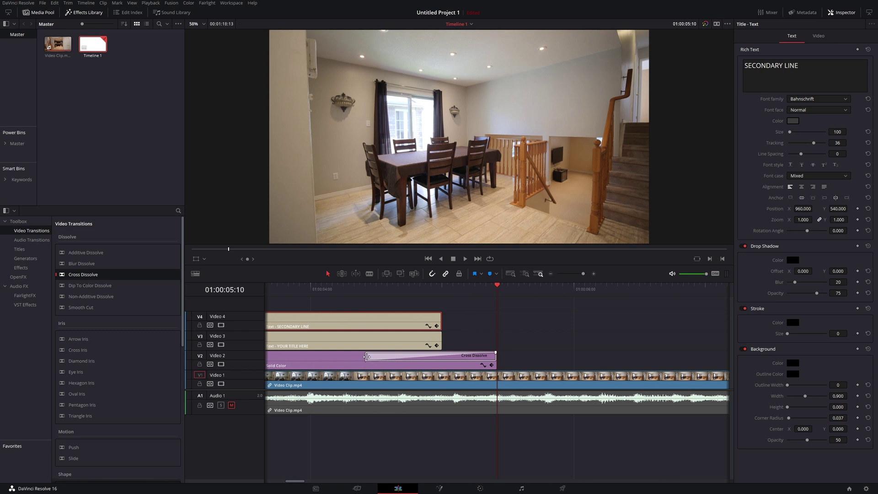
drag(367, 356, 437, 357)
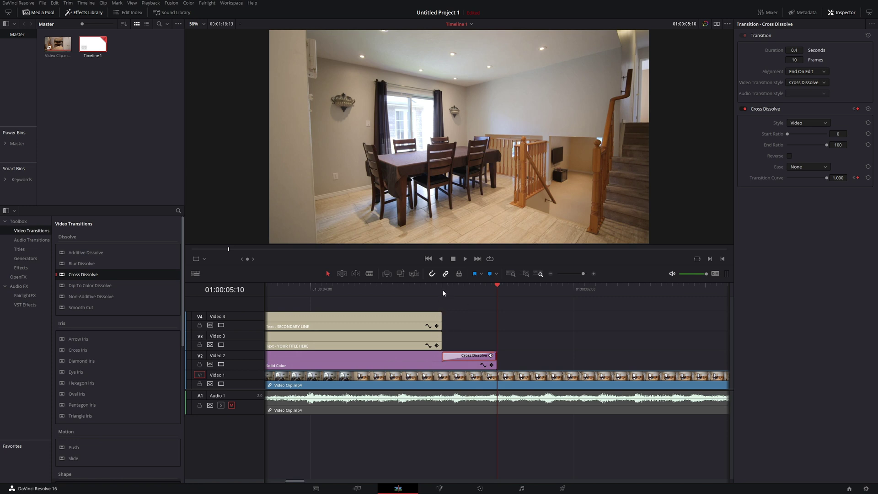
Play the end of the titles through the Cross Dissolve into the house video
click(415, 289)
key(space)
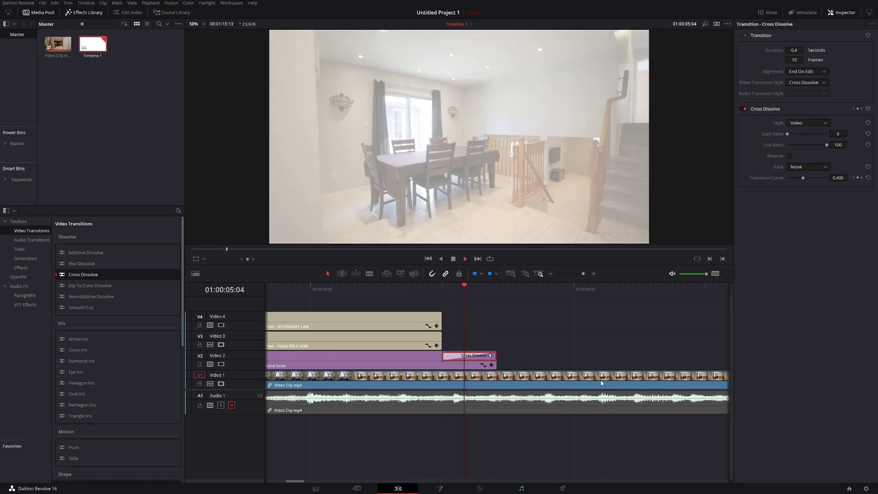
key(space)
Go through the Cross Dissolve frame by frame from 01:00:05:00 to 01:00:05:11 and back to the titles' last frame
click(443, 294)
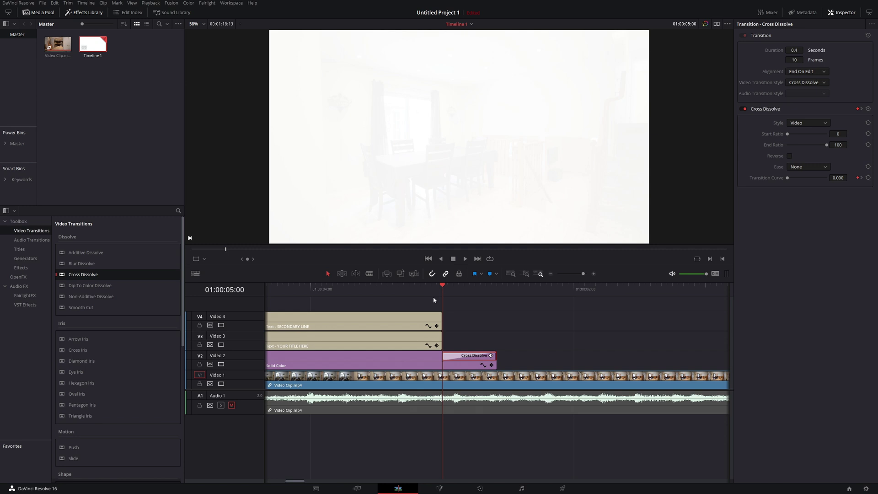
key(Right)
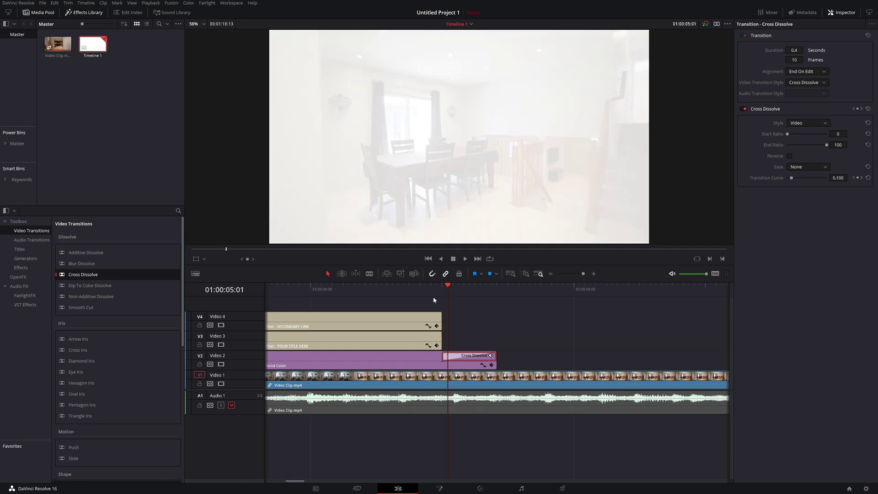
key(Right)
key(Right)
key(Right)
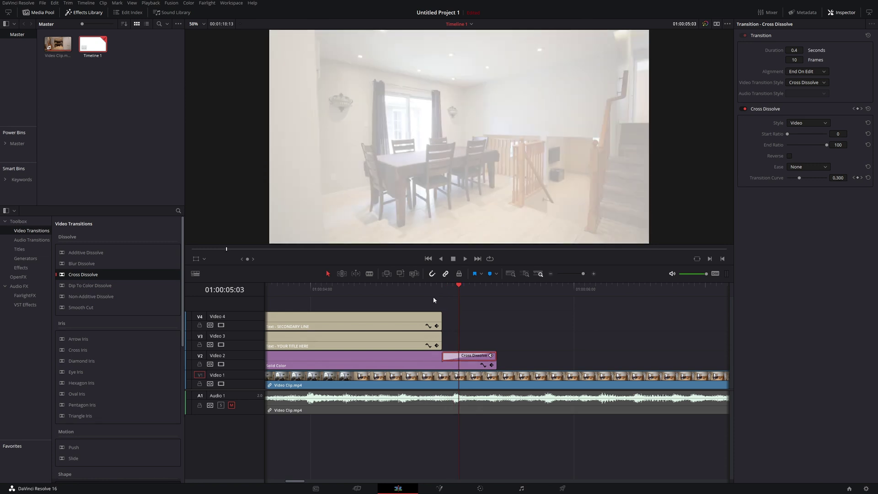
key(Right)
key(Right)
key(Right)
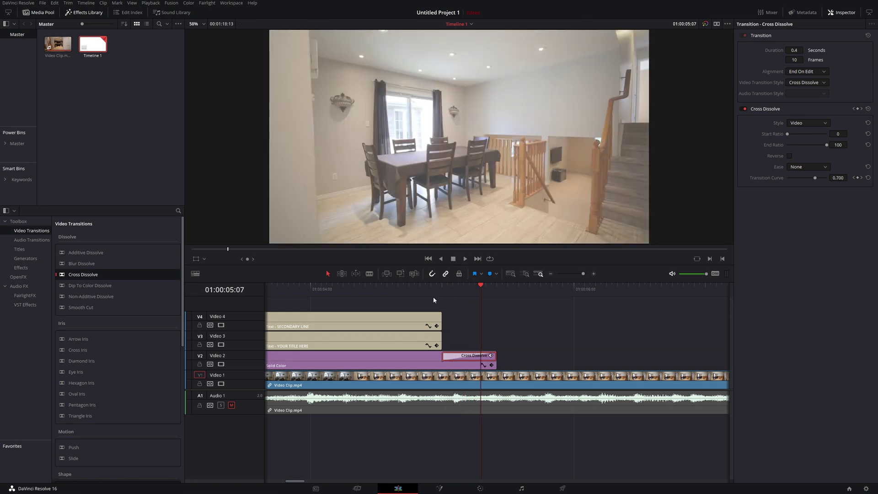
key(Right)
key(Right)
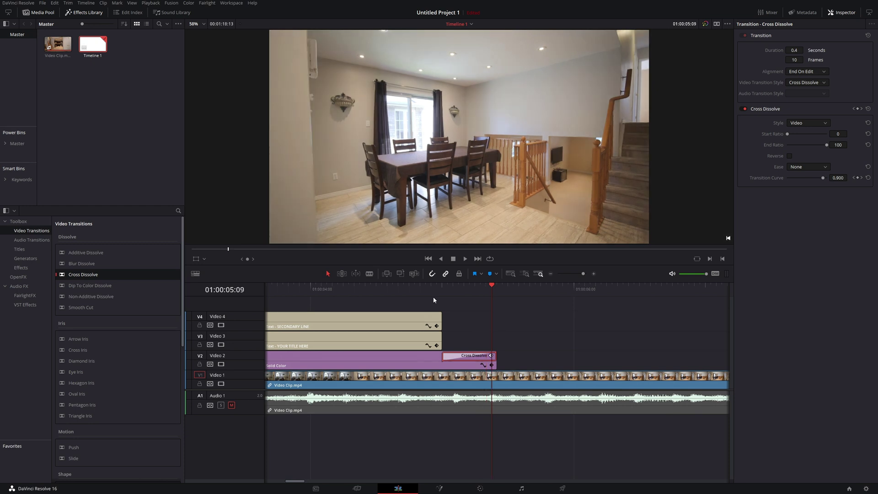
key(Right)
key(Right)
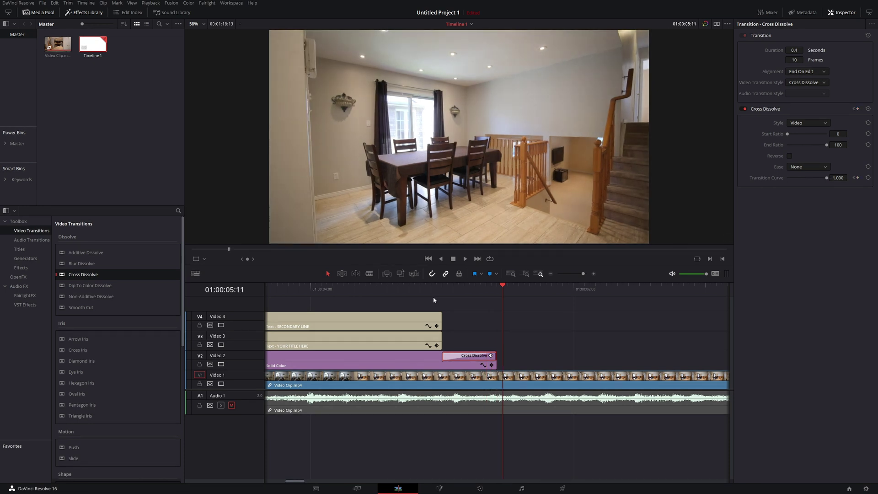
key(Left)
key(Left)
key(Left)
key(Left)
key(Left)
key(Left)
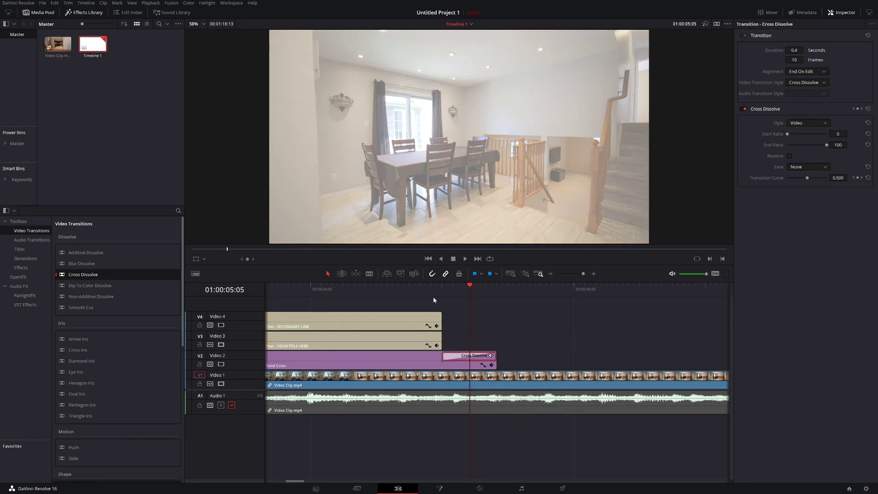
key(Left)
key(Left)
key(Left)
key(Left)
key(Left)
key(Left)
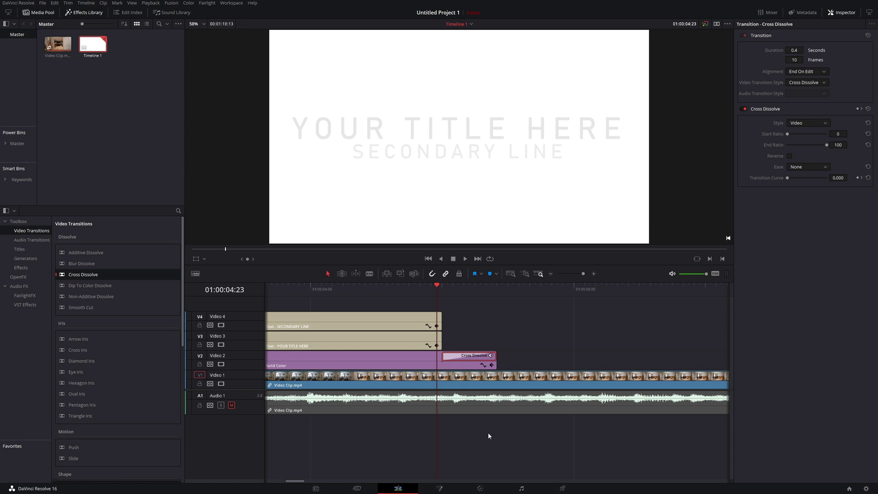
Replace the Cross Dissolve at the Solid Color clip's end with an Additive Dissolve shortened to 10 frames
key(Delete)
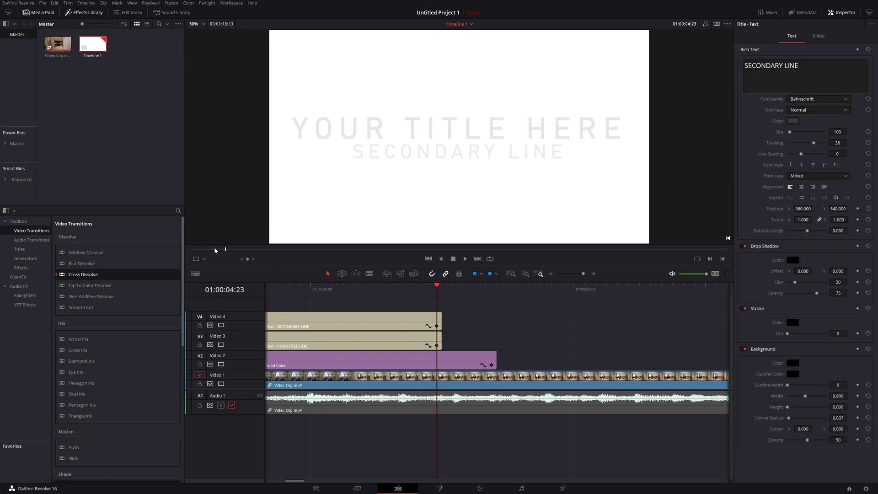
drag(86, 252, 494, 359)
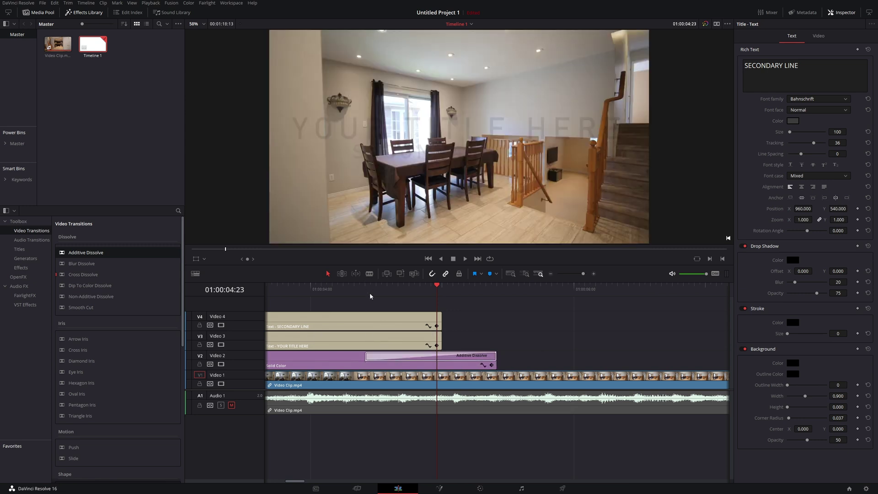
click(366, 293)
click(321, 291)
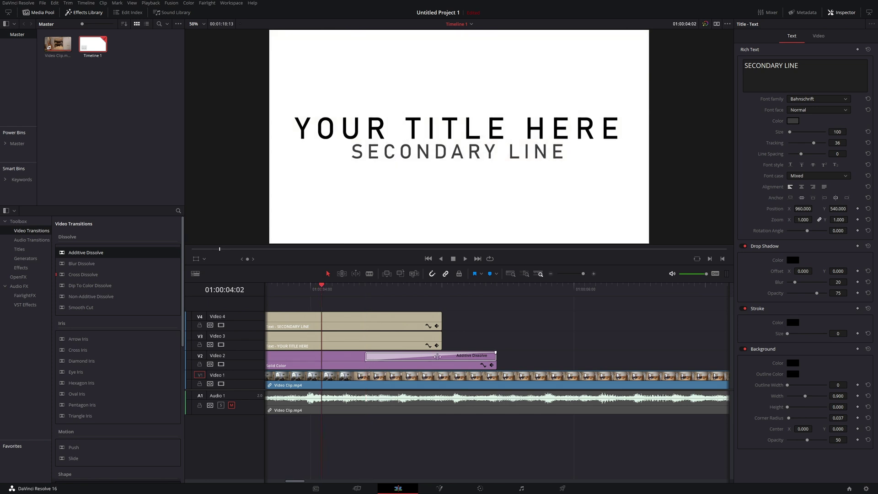
drag(438, 356, 448, 356)
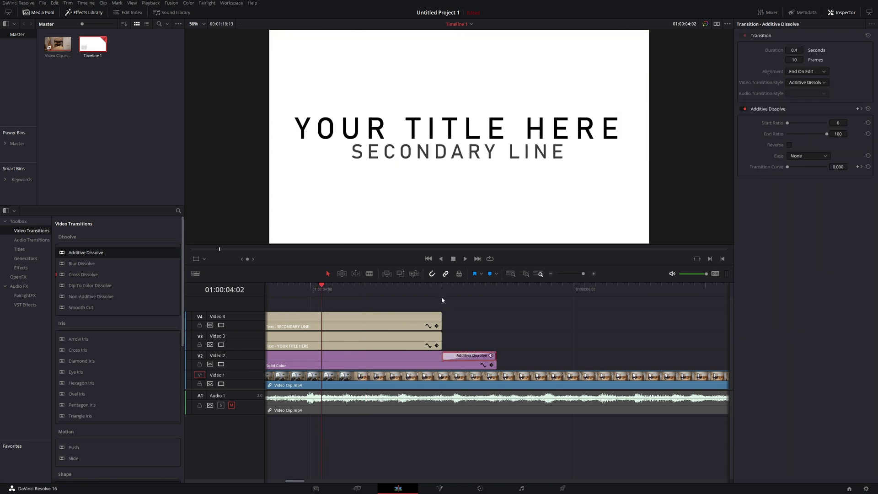
Play the Additive Dissolve from 01:00:05:00, and examine its fade into the house video frame by frame
click(443, 291)
key(space)
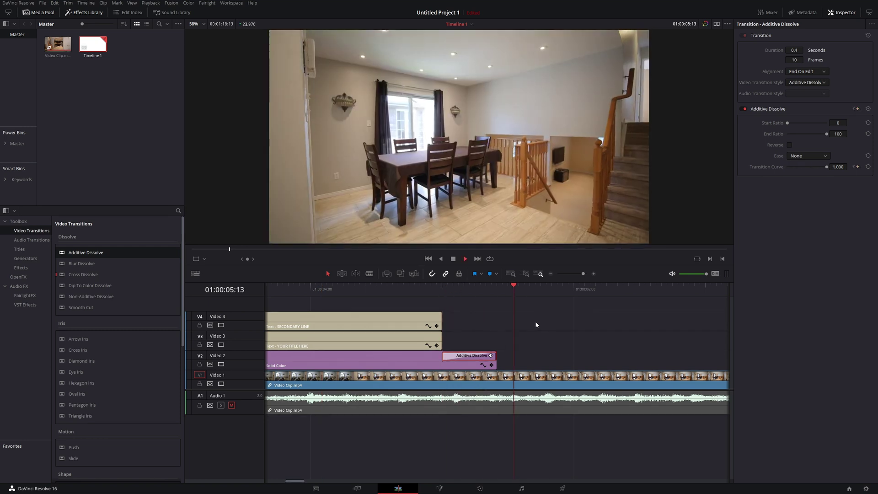
key(space)
click(445, 286)
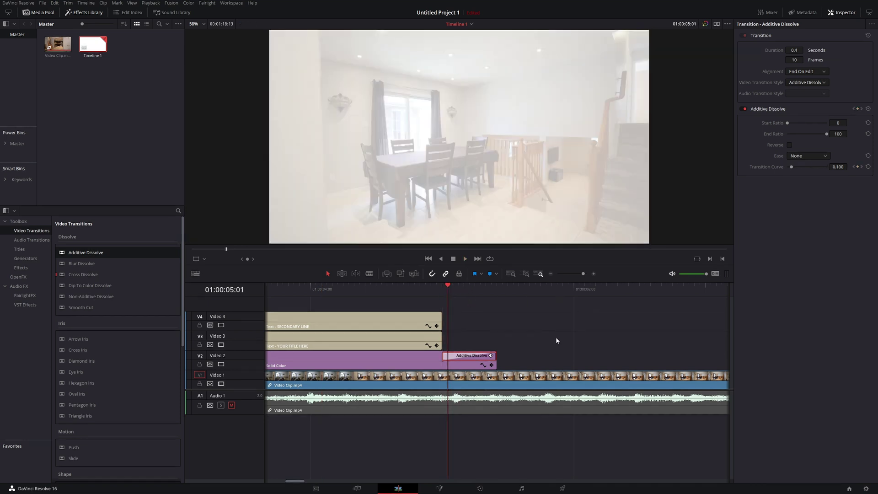
key(Right)
key(Right)
key(Right)
key(Right)
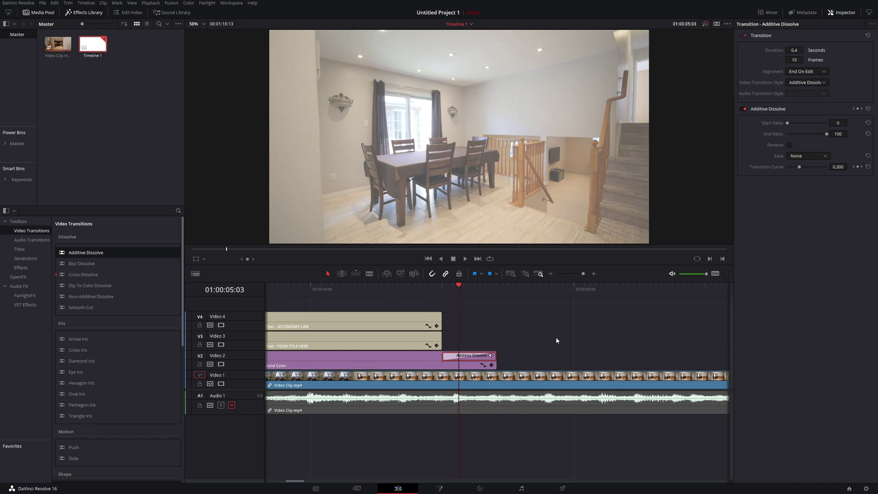
key(Right)
key(Right)
key(Right)
key(Right)
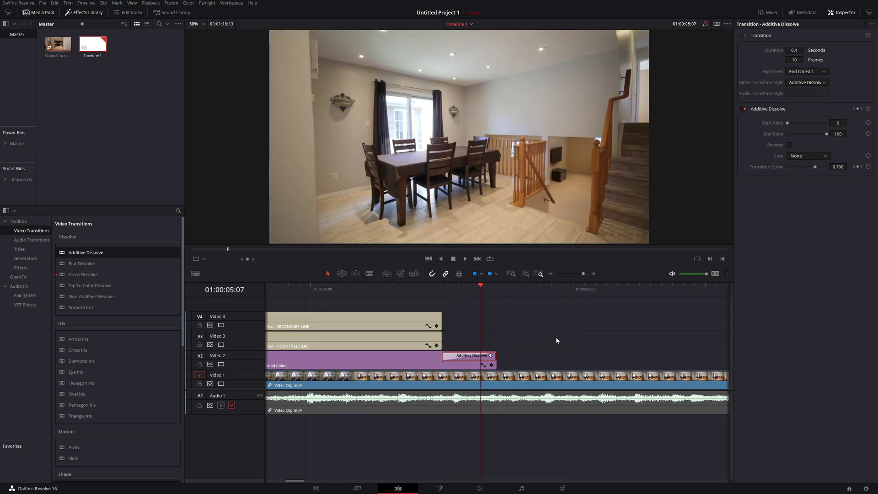
key(Right)
key(Right)
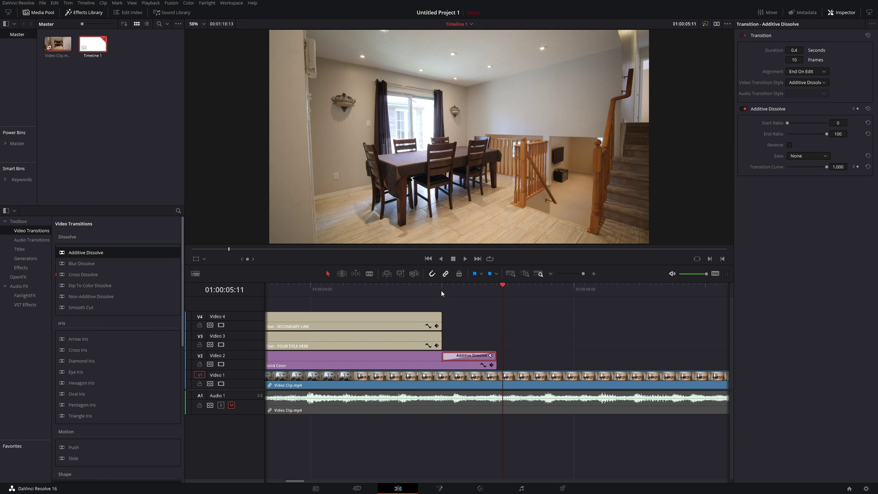
Play the whole intro from the timeline start to review the titles and the dissolve into the house video
click(551, 274)
click(551, 274)
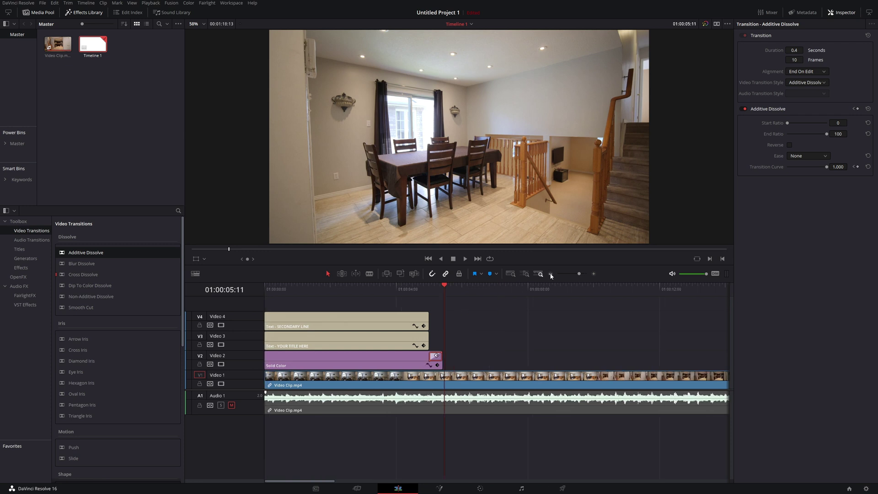
click(551, 274)
click(266, 287)
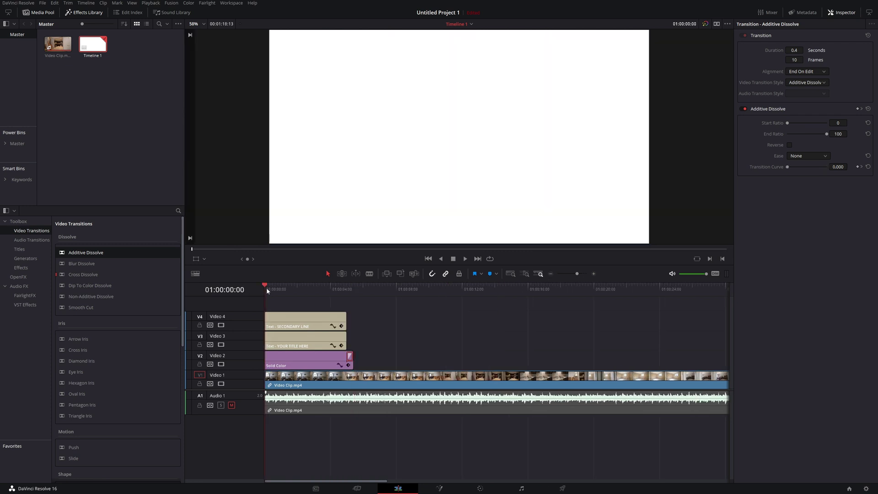
key(space)
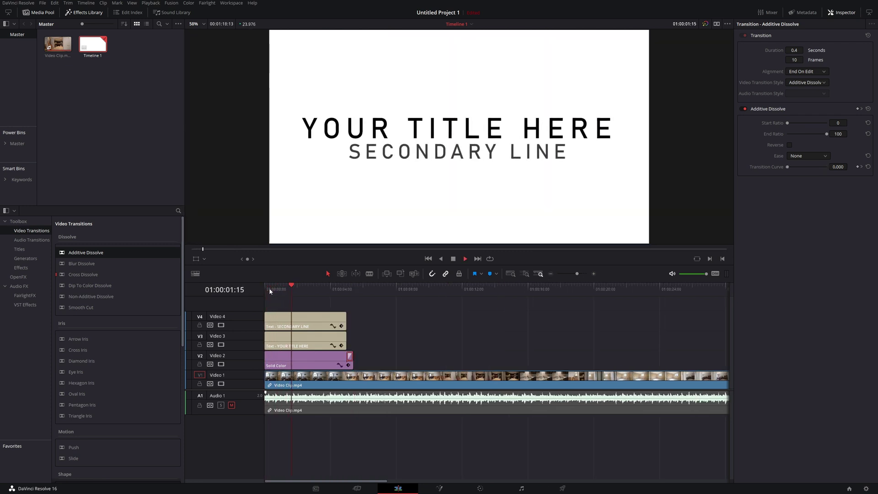